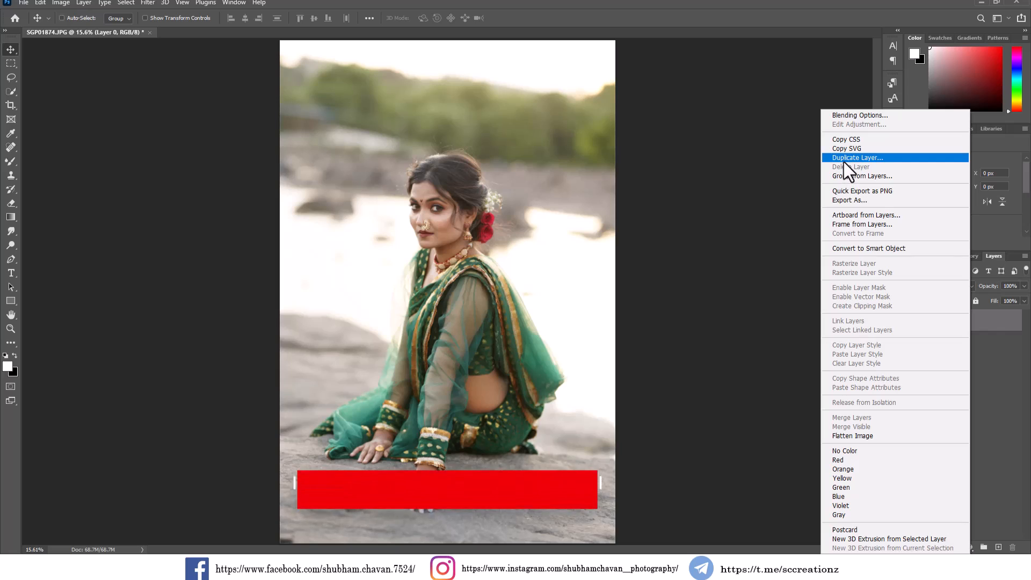
Duplicate Layer 0 with its default name and apply Auto Tone to the copy
click(846, 158)
click(395, 204)
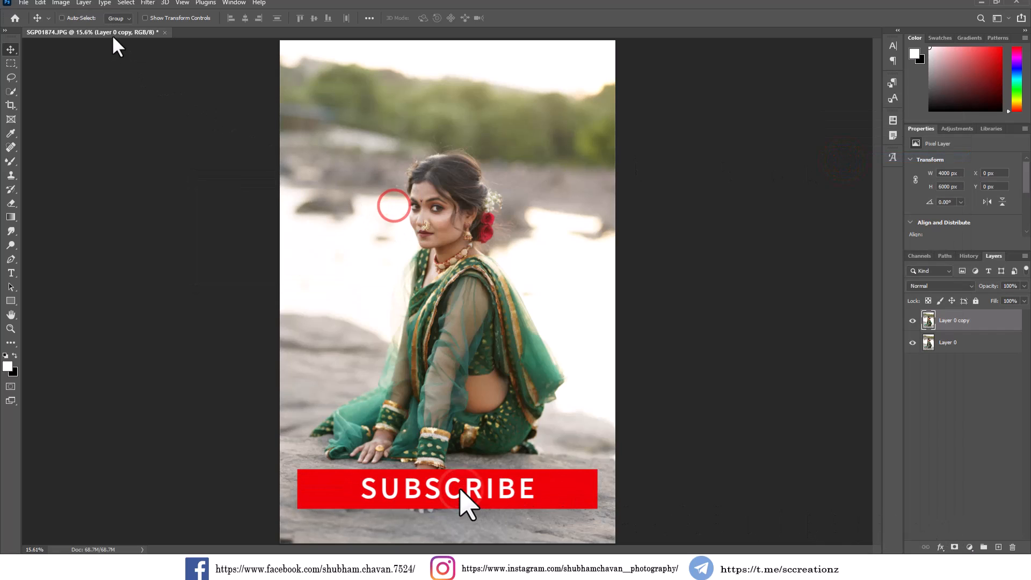
click(61, 2)
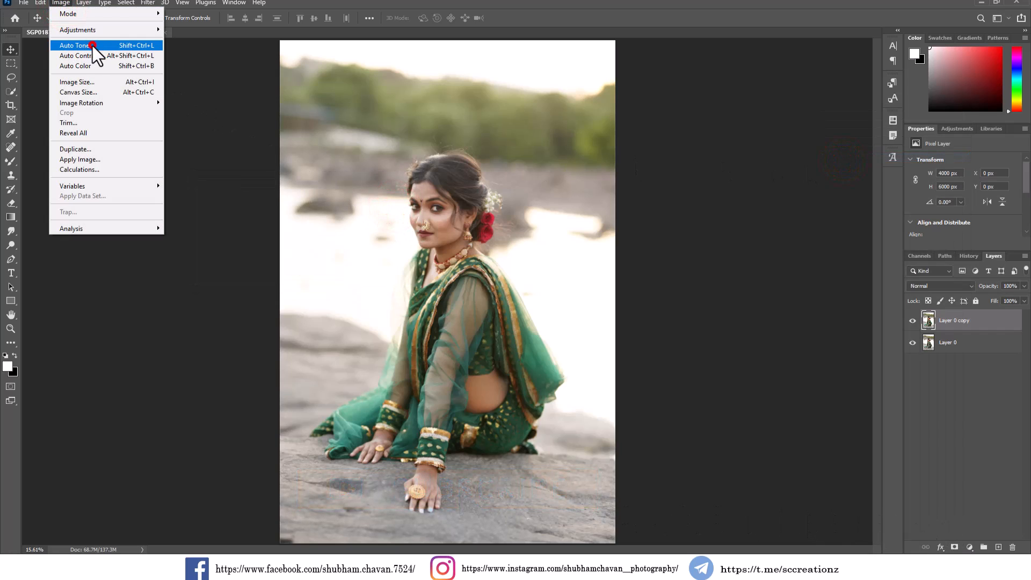
click(92, 46)
Brighten the copy with a Levels adjustment, setting the RGB midtone input to 1.13, and compare the result with the original
click(63, 3)
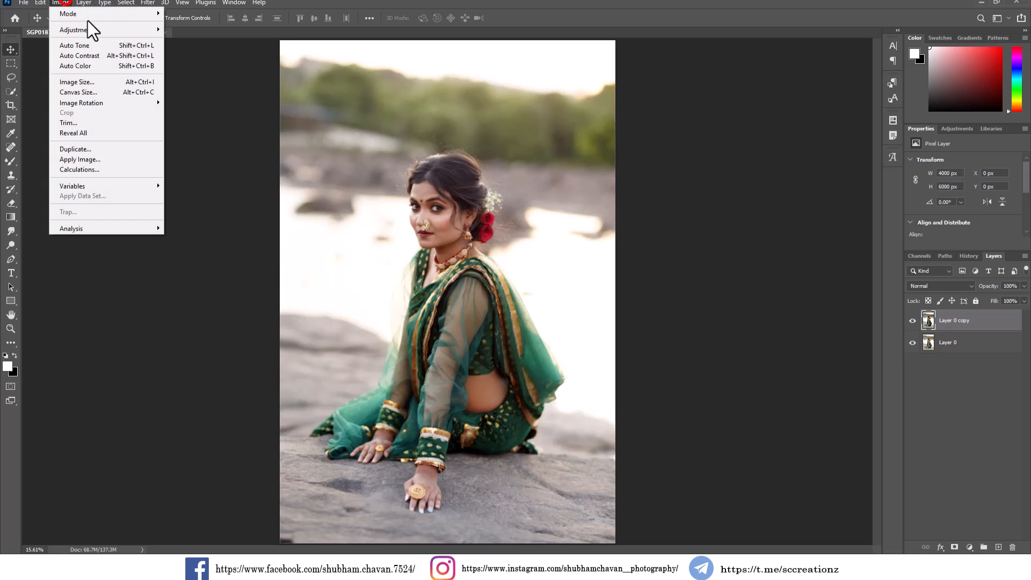
mouse_move(124, 29)
click(186, 39)
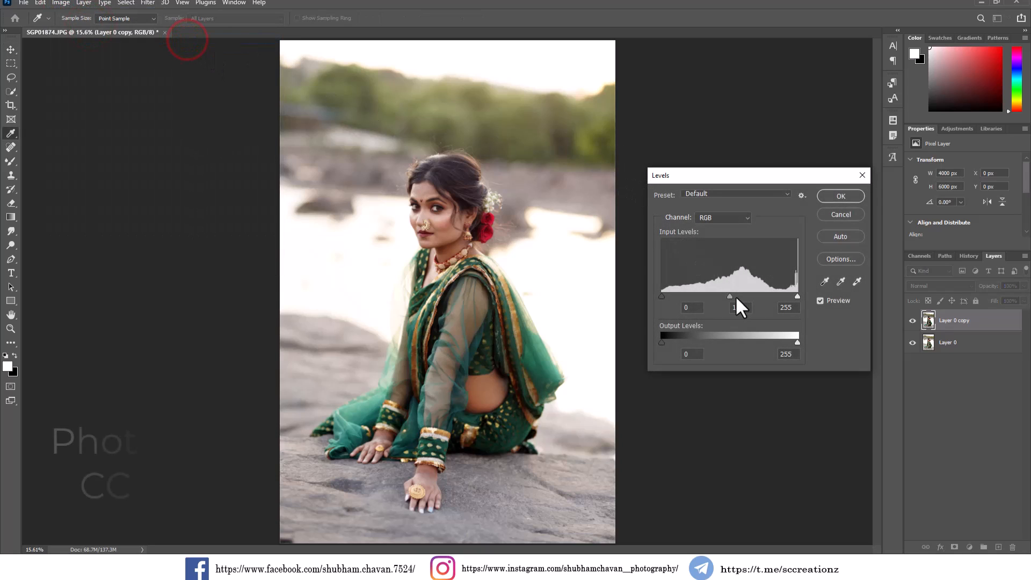
drag(726, 295, 722, 294)
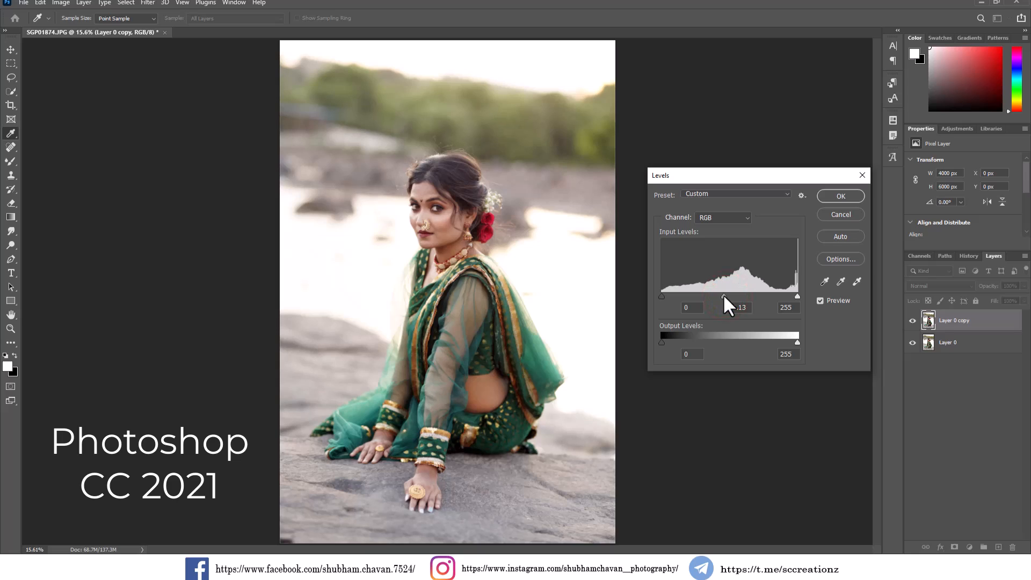
click(841, 196)
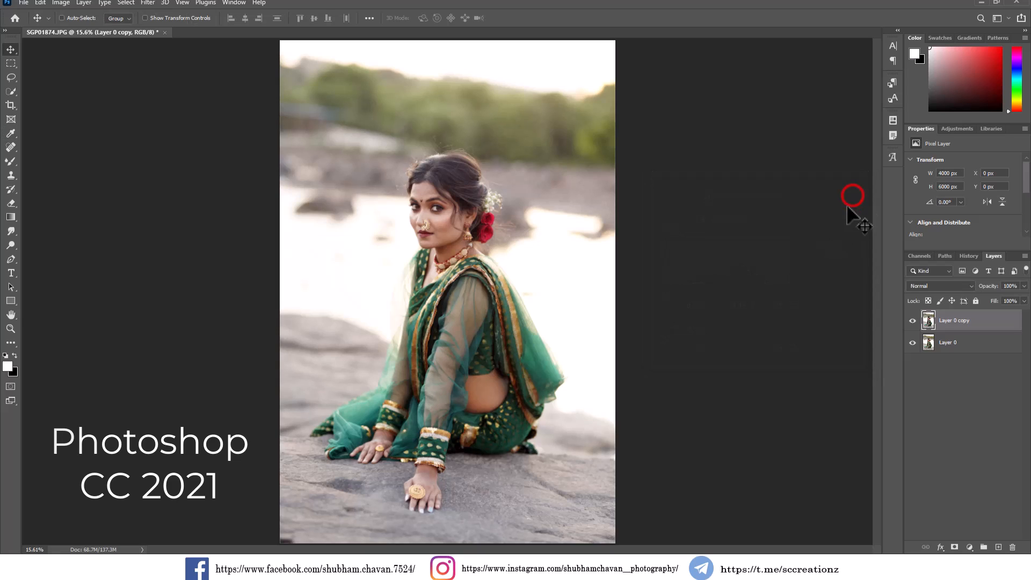
click(912, 320)
click(911, 320)
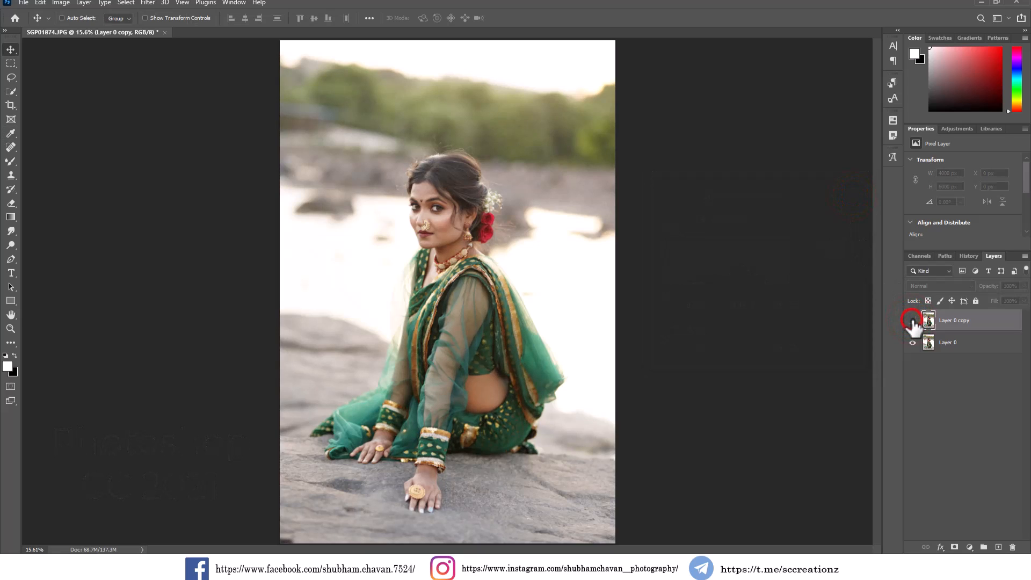
click(912, 320)
Retouch the blemishes on the jaw and lower cheek near the earring with the Spot Healing Brush
scroll(440, 215, up, 5)
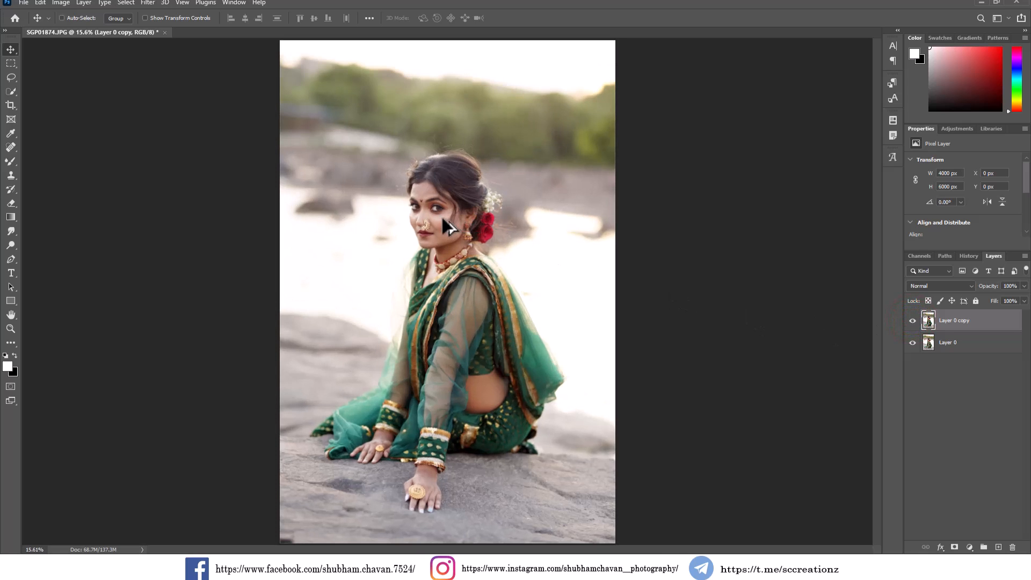
scroll(440, 208, up, 3)
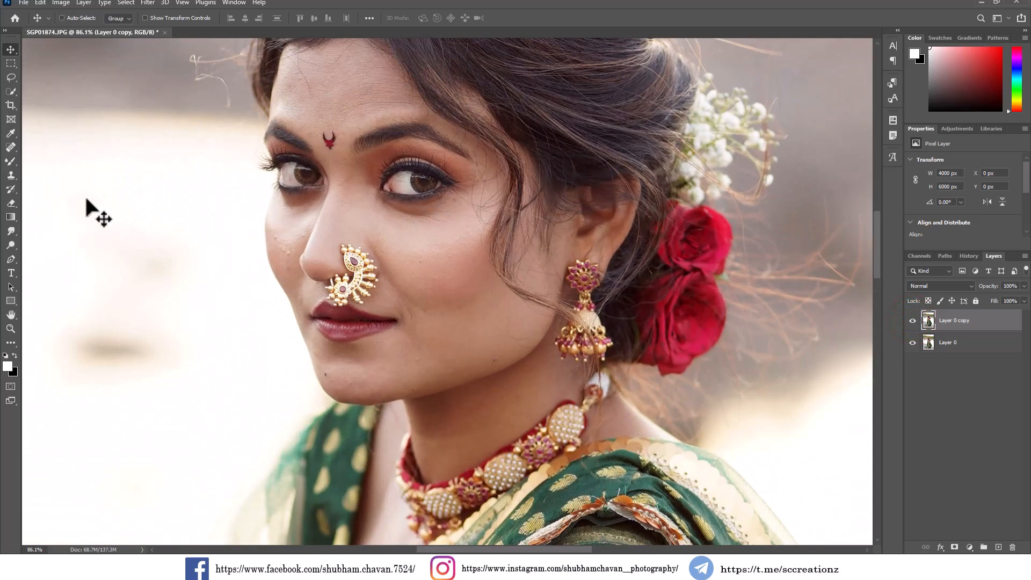
click(7, 146)
click(72, 148)
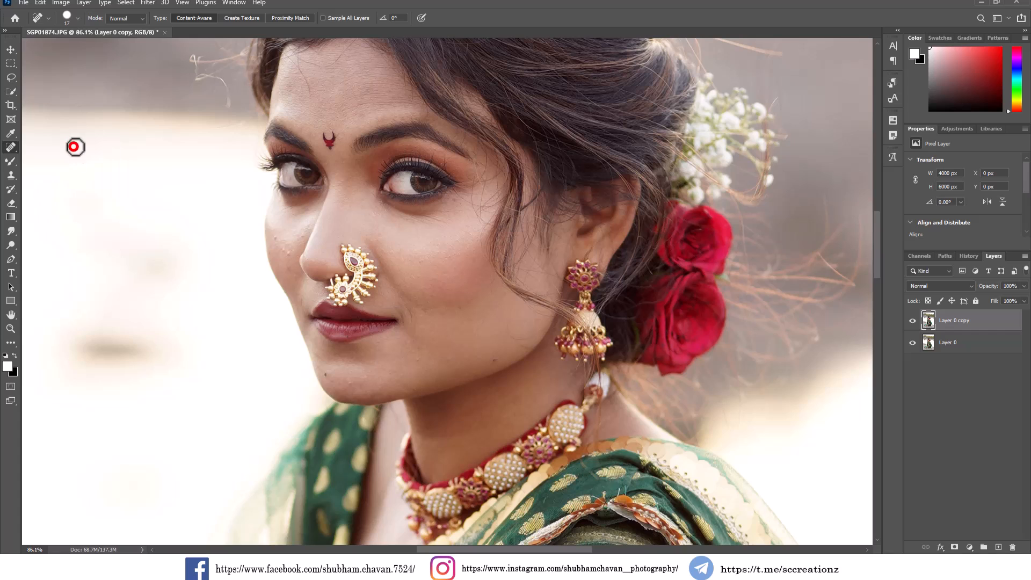
scroll(462, 369, up, 1)
scroll(505, 358, down, 1)
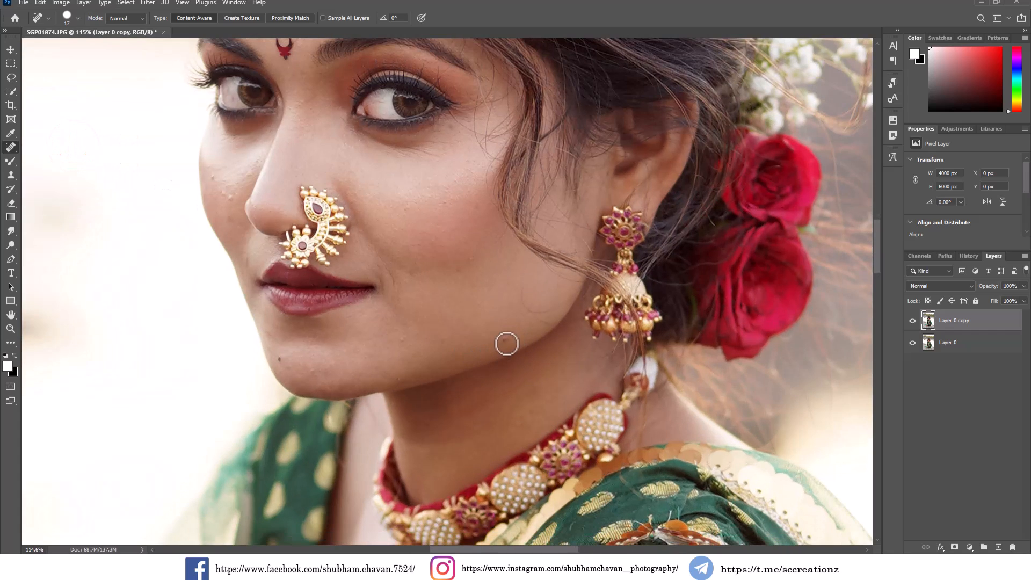
click(504, 340)
click(528, 305)
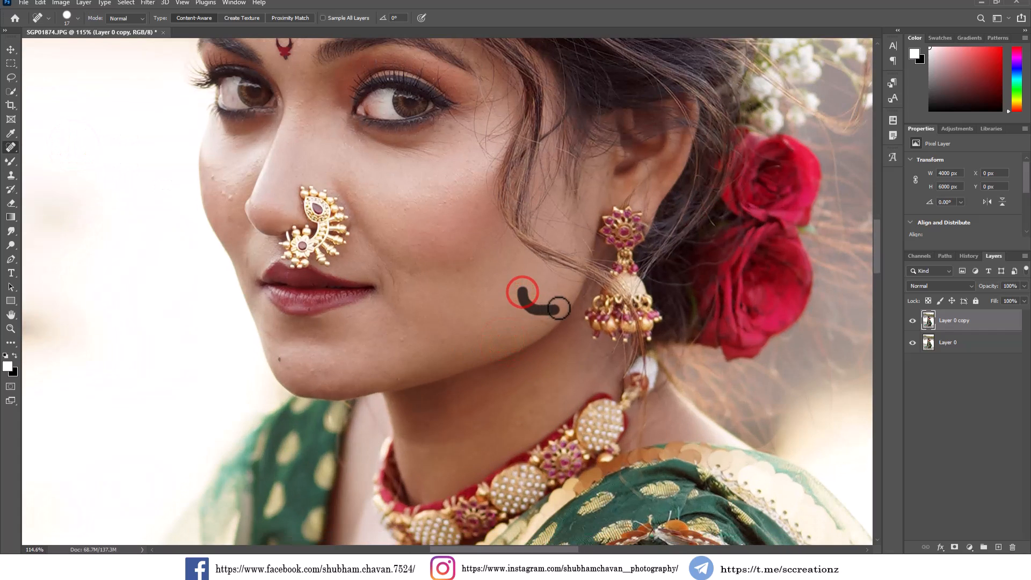
click(535, 319)
Set the healing brush size to 21 px and retouch the skin along the chin and lower jaw
right_click(475, 291)
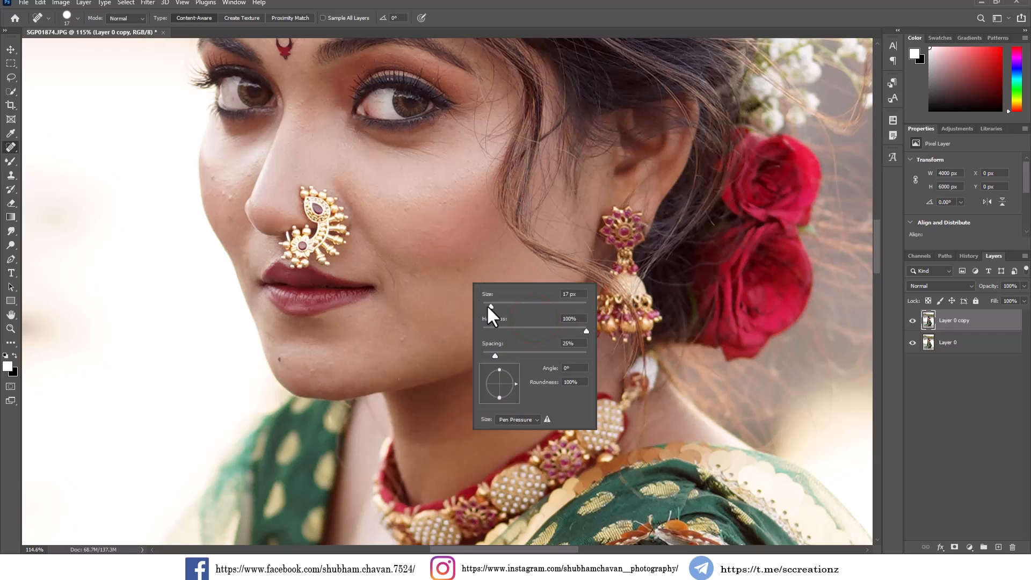
click(402, 341)
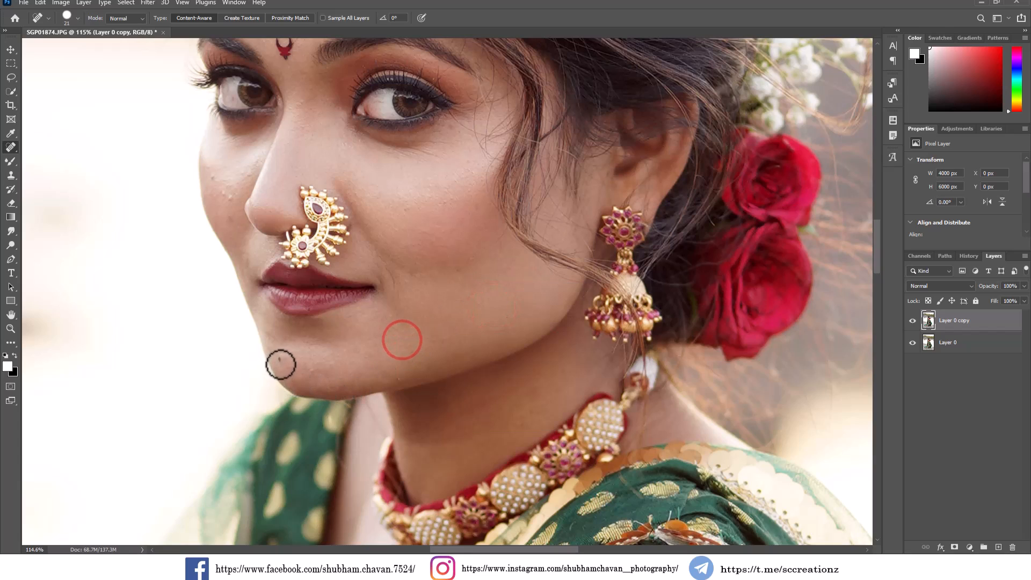
click(315, 373)
click(396, 376)
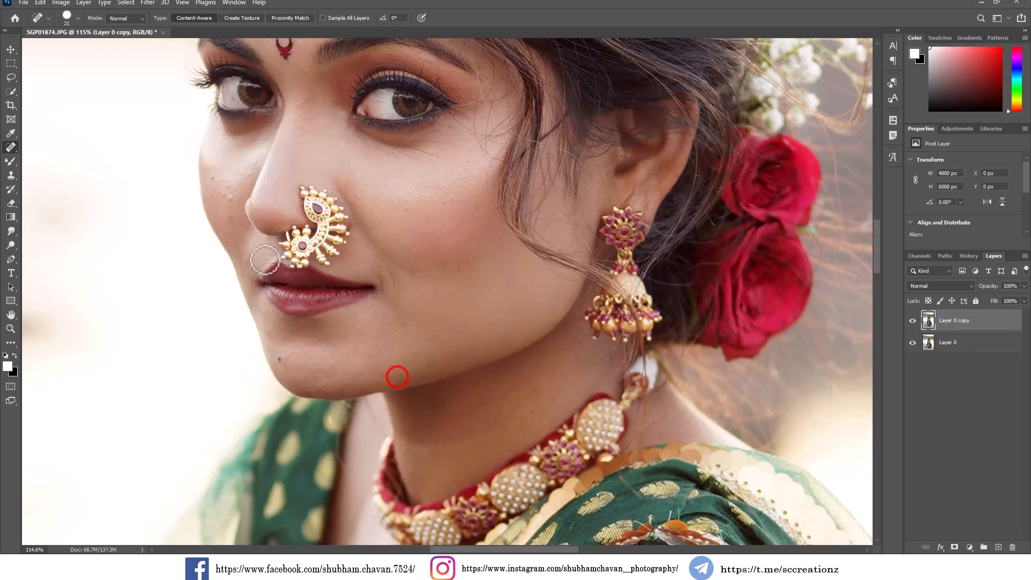
Heal the small bumps and spots on both cheeks with the Spot Healing Brush
click(217, 181)
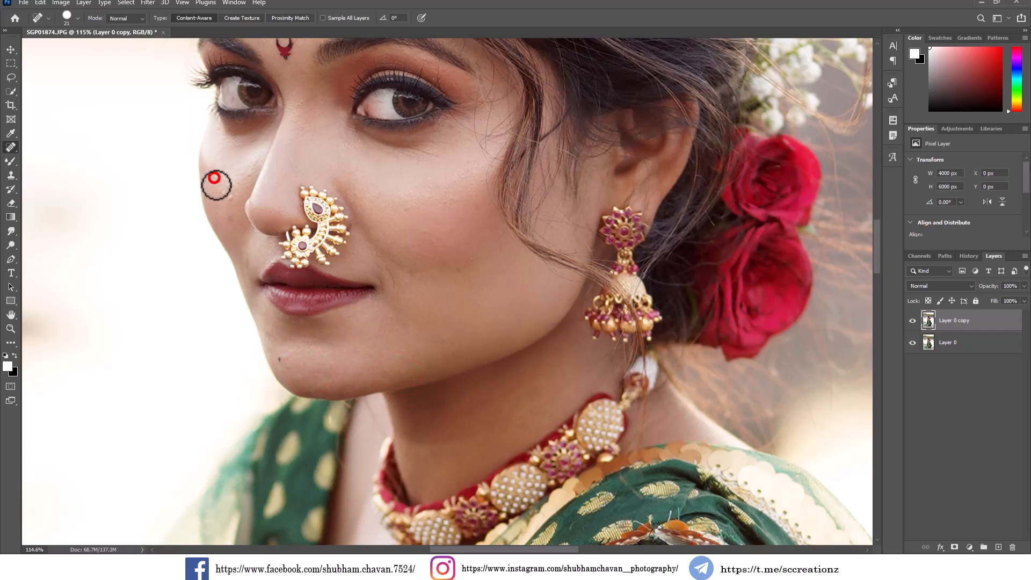
click(228, 217)
click(216, 215)
click(244, 172)
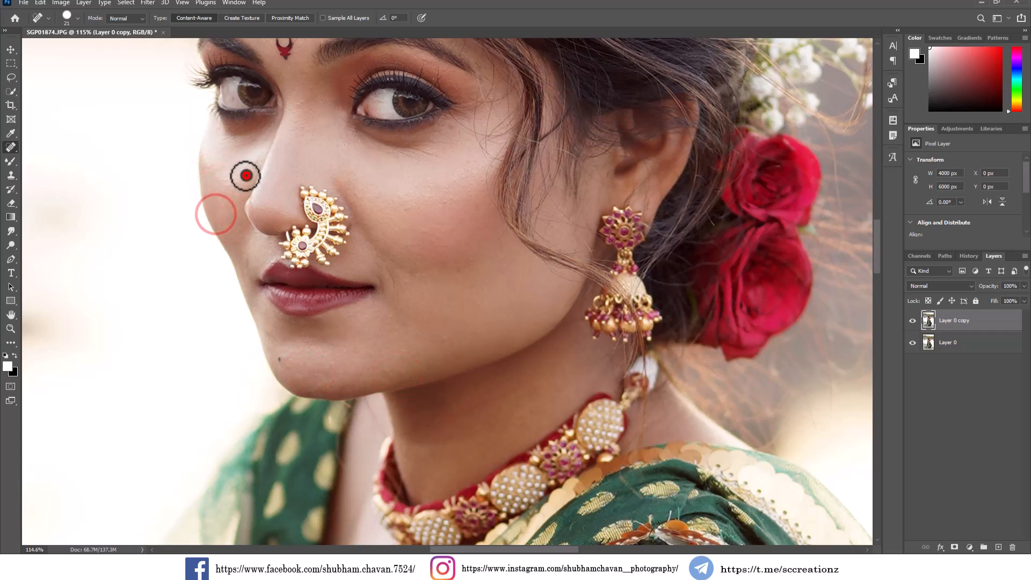
click(208, 169)
click(405, 208)
click(443, 204)
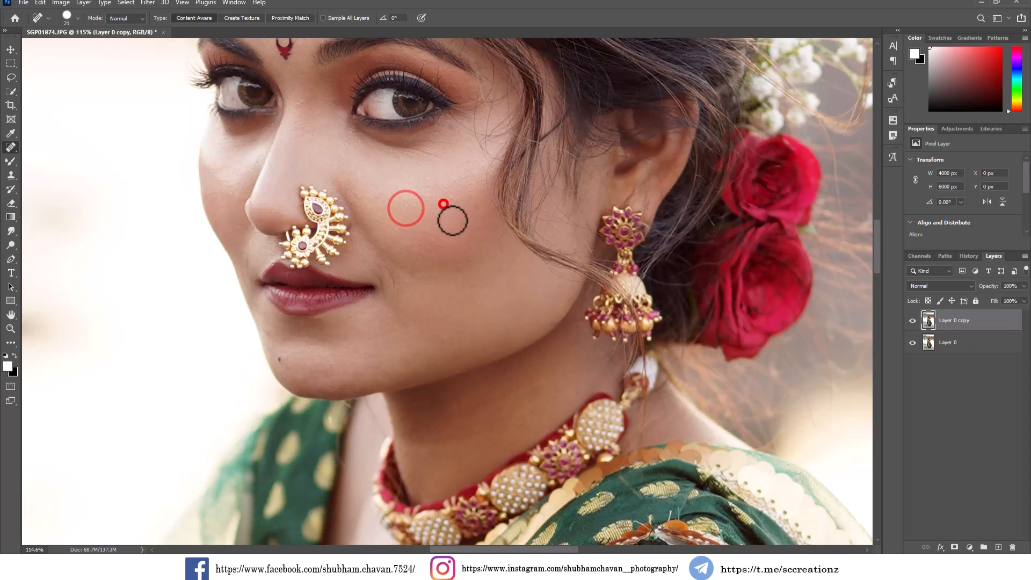
click(473, 261)
Smooth the forehead skin above the bindi, up to the hairline, with the Spot Healing Brush
scroll(473, 260, down, 6)
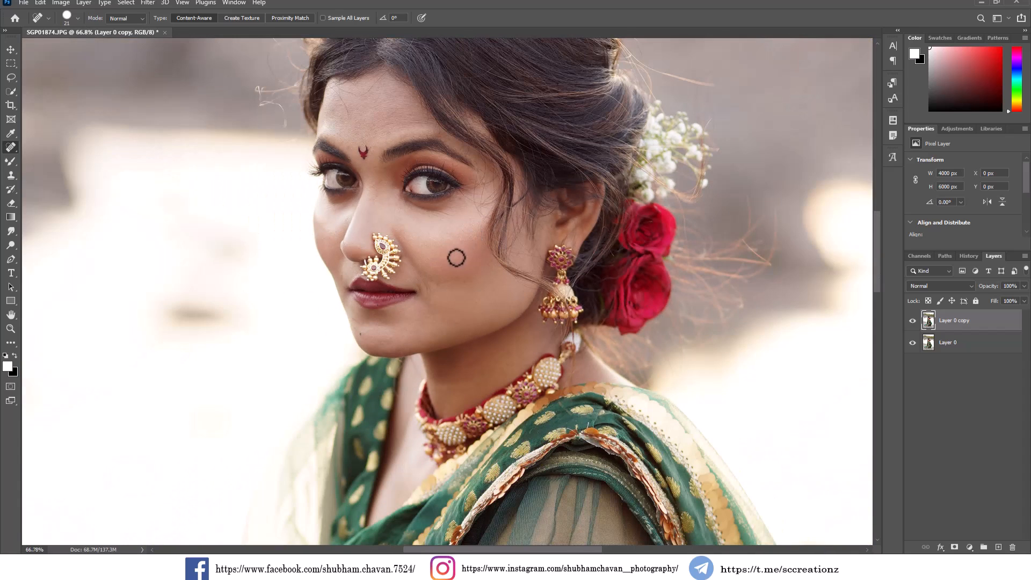
scroll(328, 89, up, 3)
click(334, 91)
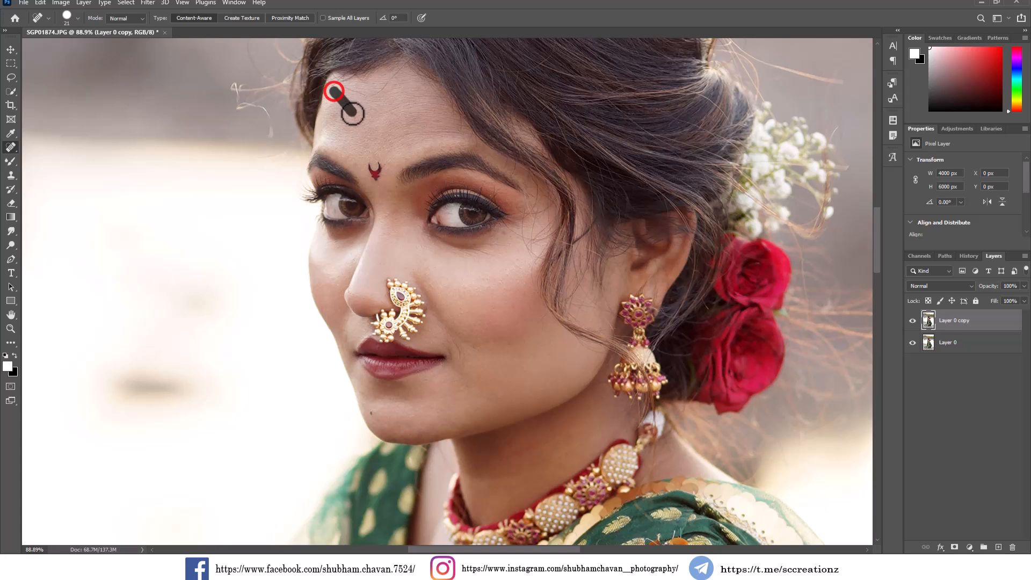
mouse_move(345, 86)
mouse_down()
mouse_move(387, 87)
mouse_move(402, 69)
mouse_move(390, 78)
mouse_up()
Lighten the woman's face with the Dodge tool, using the Midtones range
scroll(426, 122, down, 5)
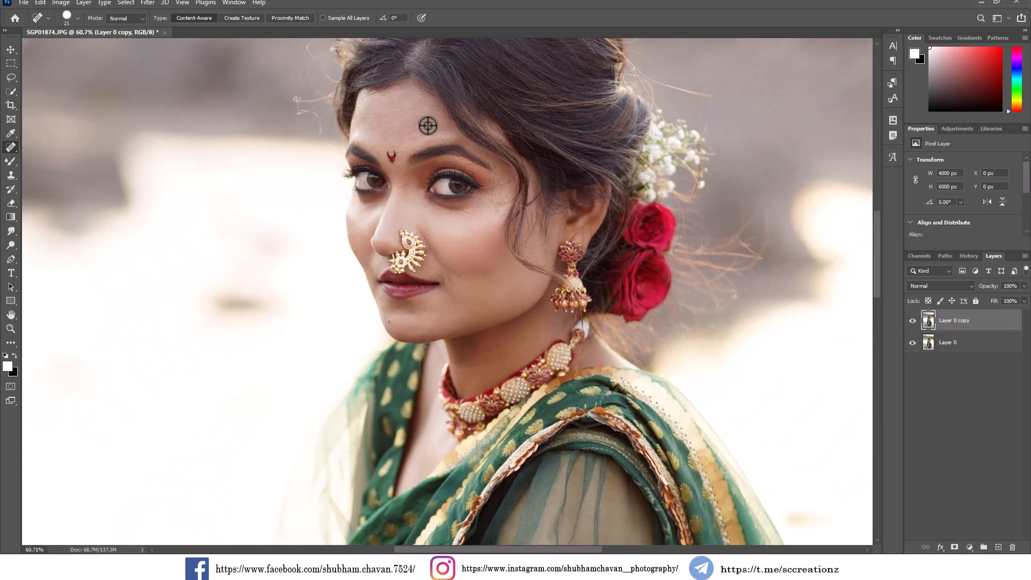
scroll(428, 127, down, 6)
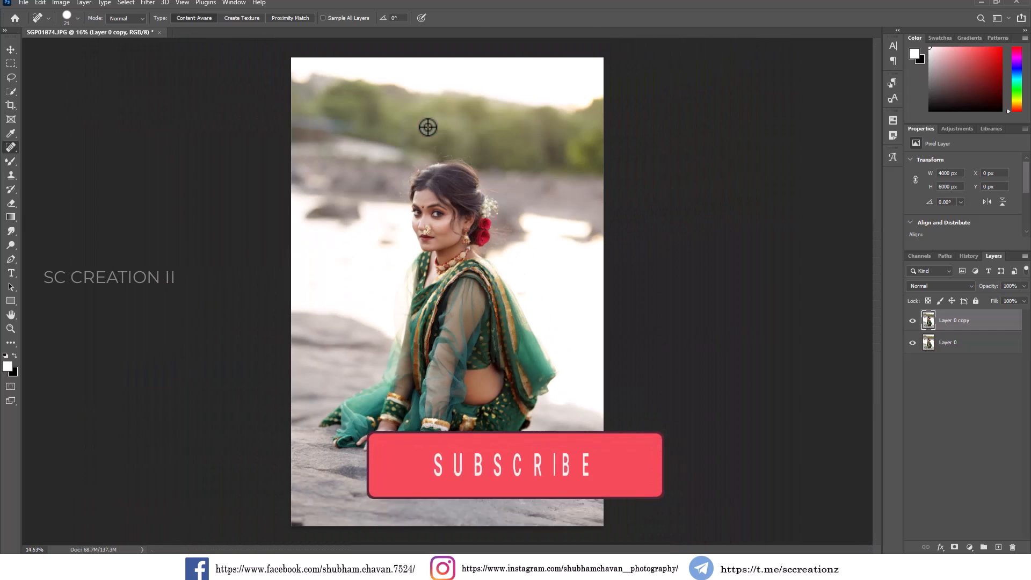
scroll(427, 127, up, 1)
right_click(11, 245)
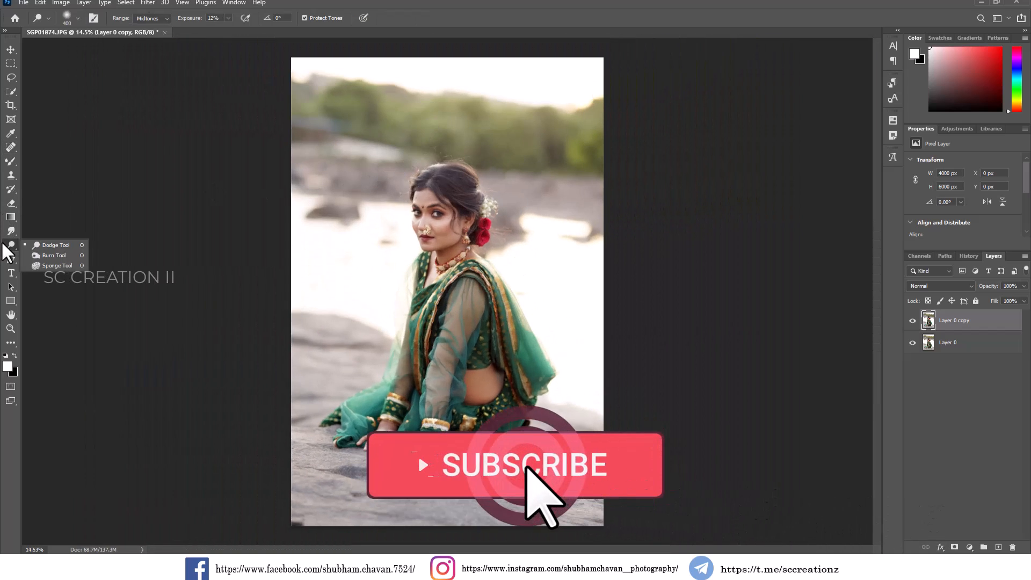
click(48, 246)
scroll(459, 222, up, 6)
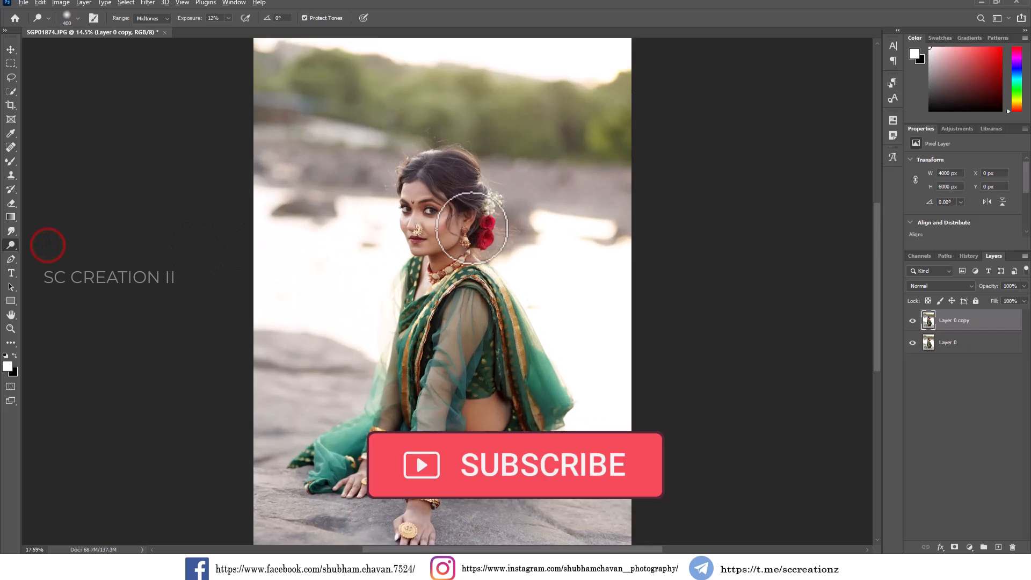
click(148, 17)
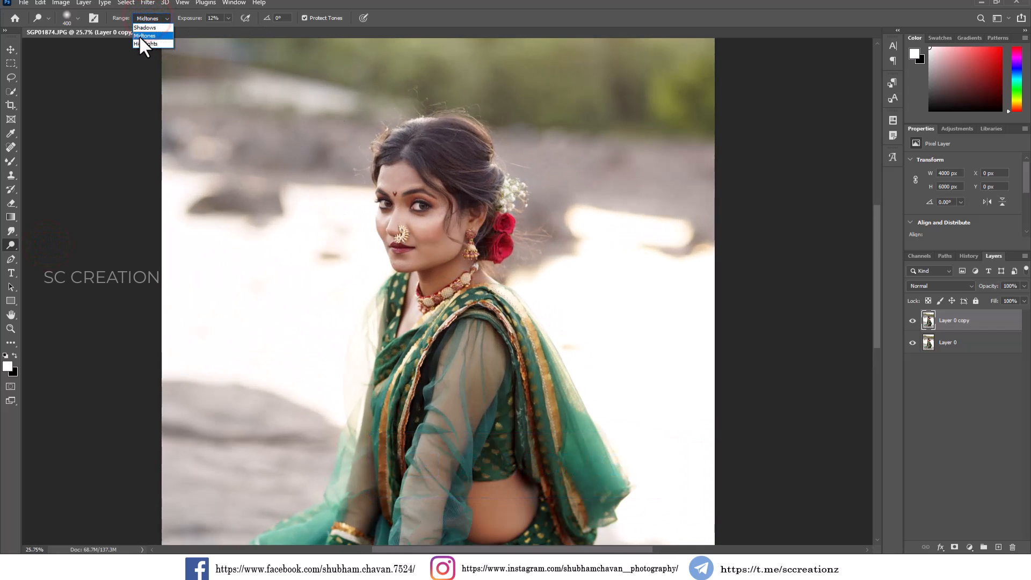
click(144, 35)
mouse_move(424, 250)
mouse_down()
mouse_move(423, 234)
mouse_move(392, 258)
mouse_move(372, 230)
mouse_up()
Reduce the Dodge brush size to 196 px and brighten the facial skin with finer strokes
right_click(425, 224)
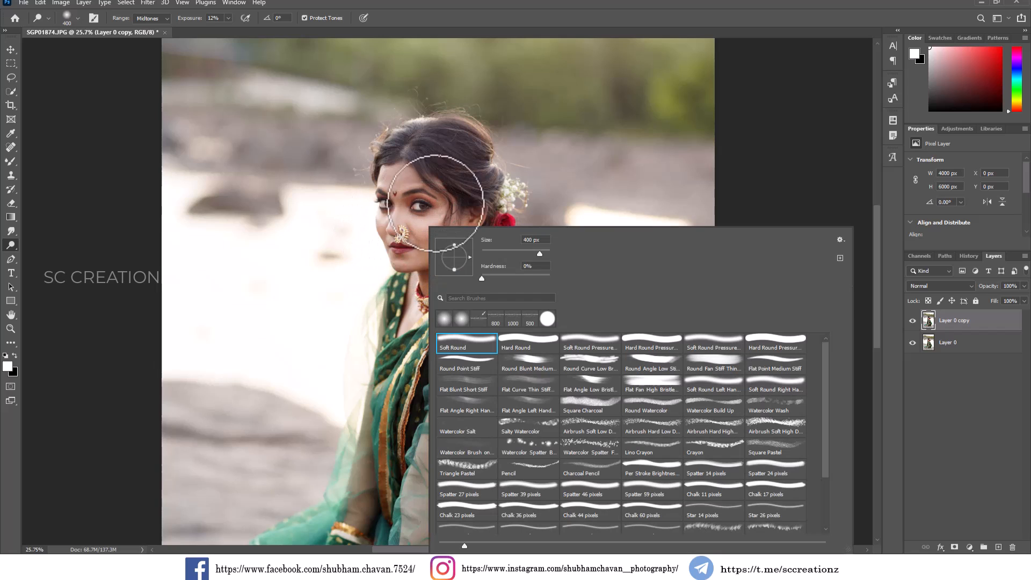
drag(536, 253, 531, 251)
click(445, 3)
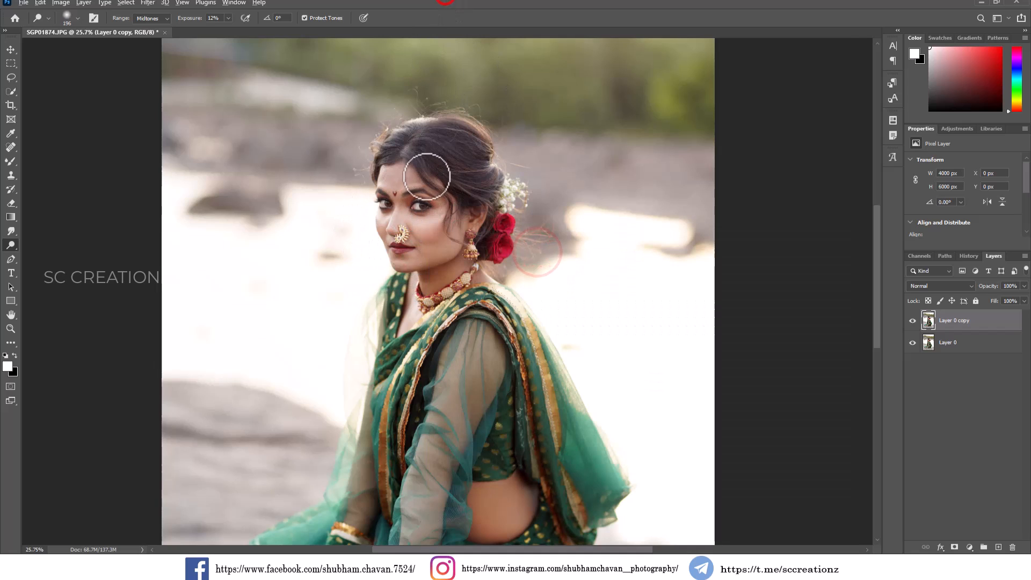
scroll(417, 176, up, 7)
mouse_move(387, 177)
mouse_down()
mouse_move(367, 180)
mouse_move(409, 180)
mouse_move(394, 165)
mouse_move(407, 186)
mouse_move(354, 178)
mouse_up()
Brighten the skin of the front hand resting on the rock with the Dodge tool and compare the retouched layer with the original
scroll(477, 219, down, 8)
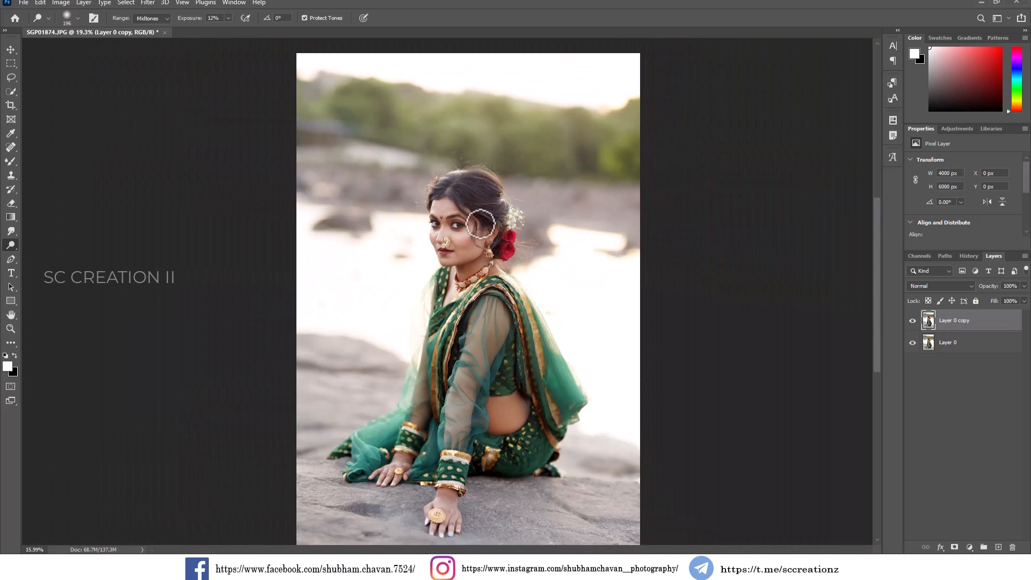
scroll(451, 481, up, 5)
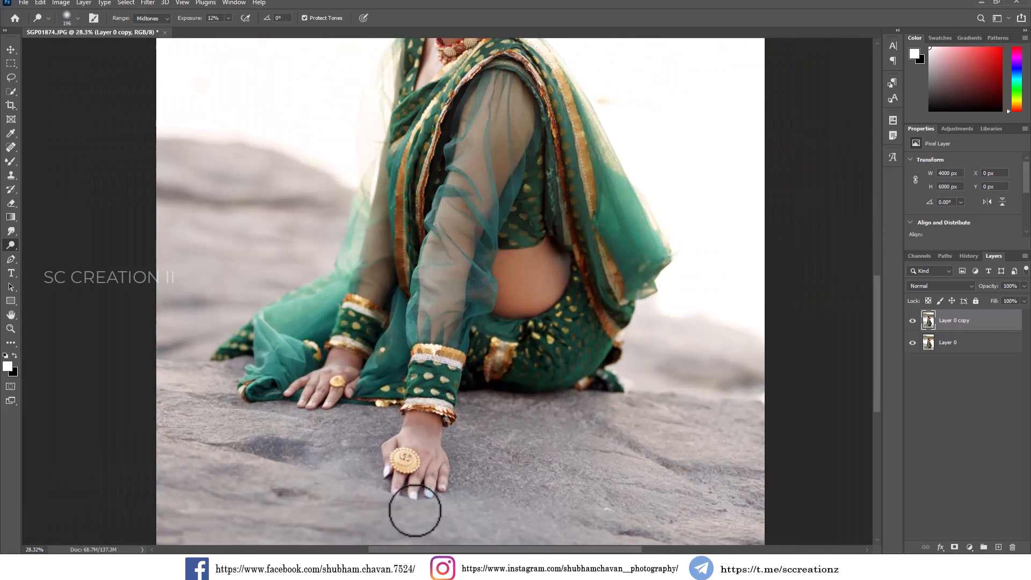
mouse_move(419, 466)
mouse_down()
mouse_move(417, 419)
mouse_move(424, 476)
mouse_up()
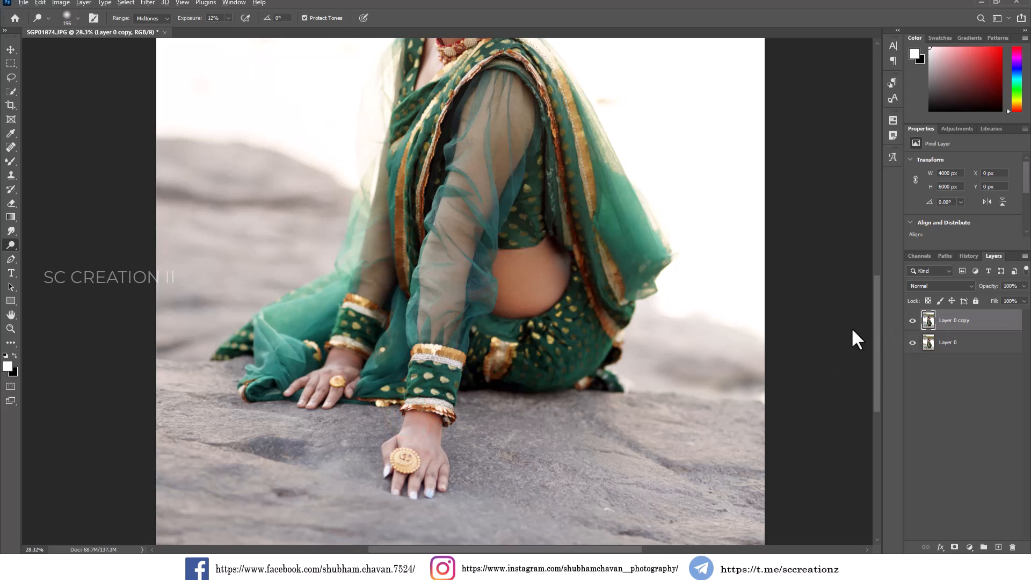
scroll(849, 329, down, 5)
click(912, 321)
click(912, 321)
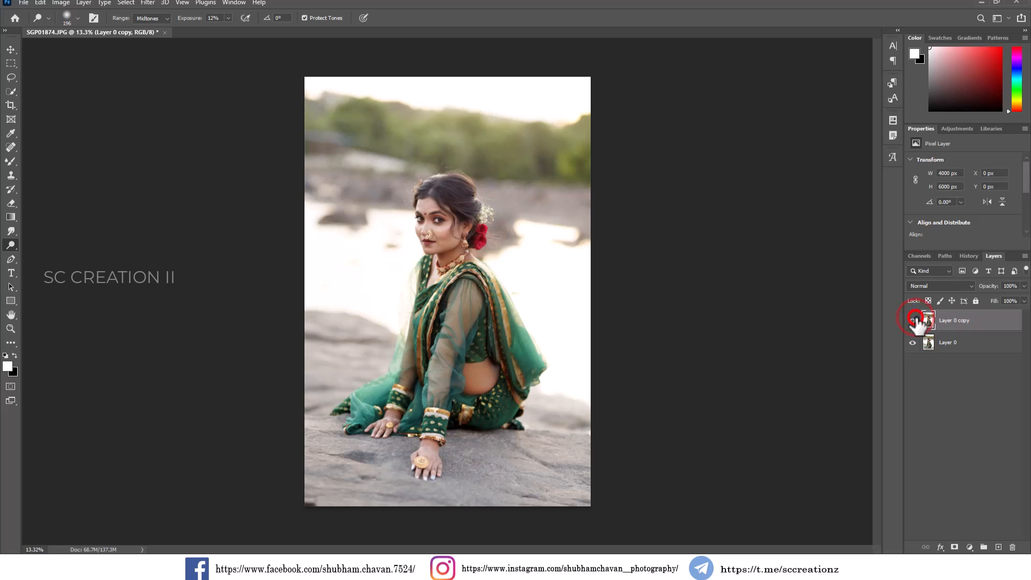
click(912, 321)
Duplicate the retouched Layer 0 copy as a new layer named "Color grading"
right_click(980, 329)
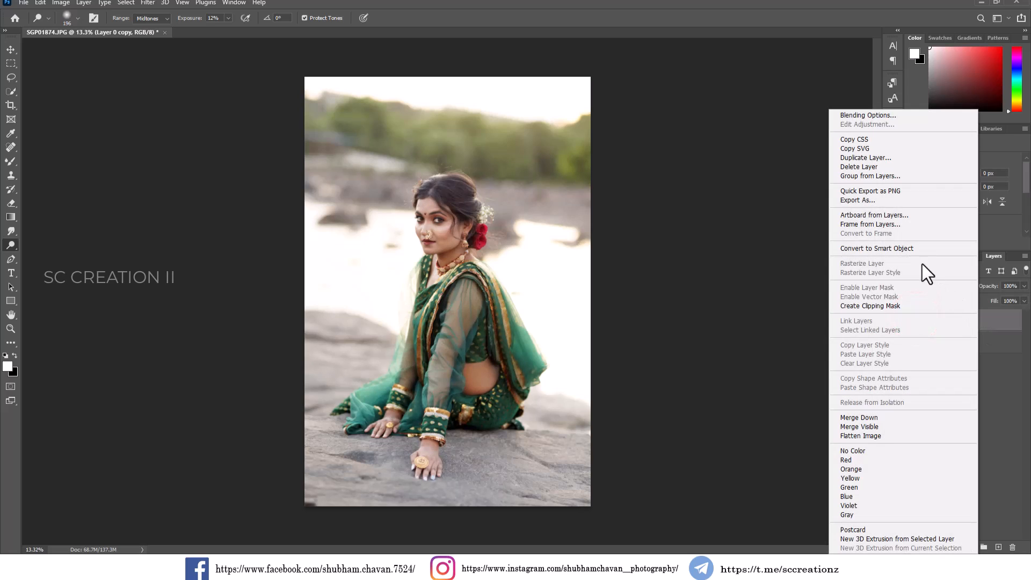
click(859, 159)
text(Color gradin)
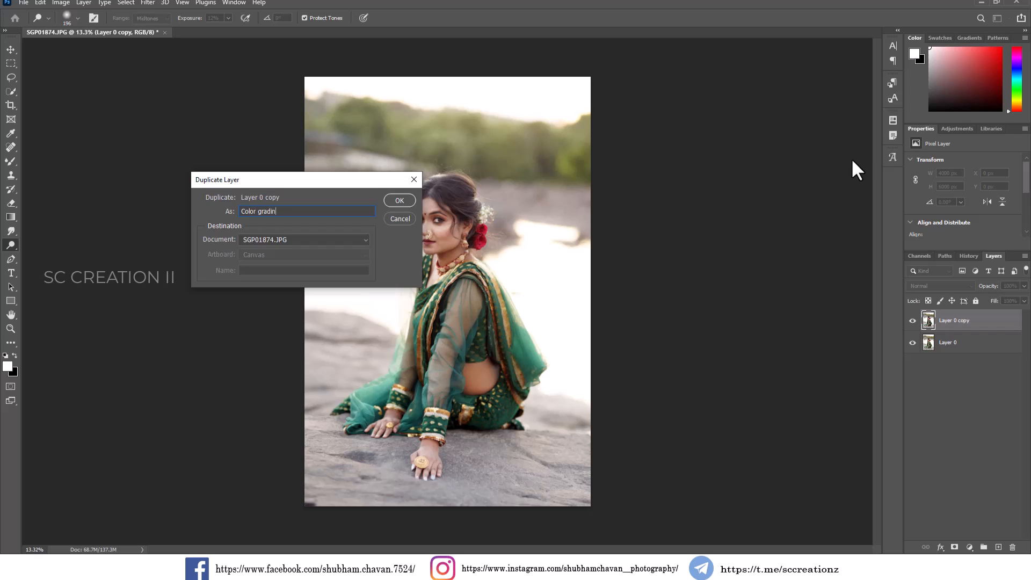
text(g)
key(Return)
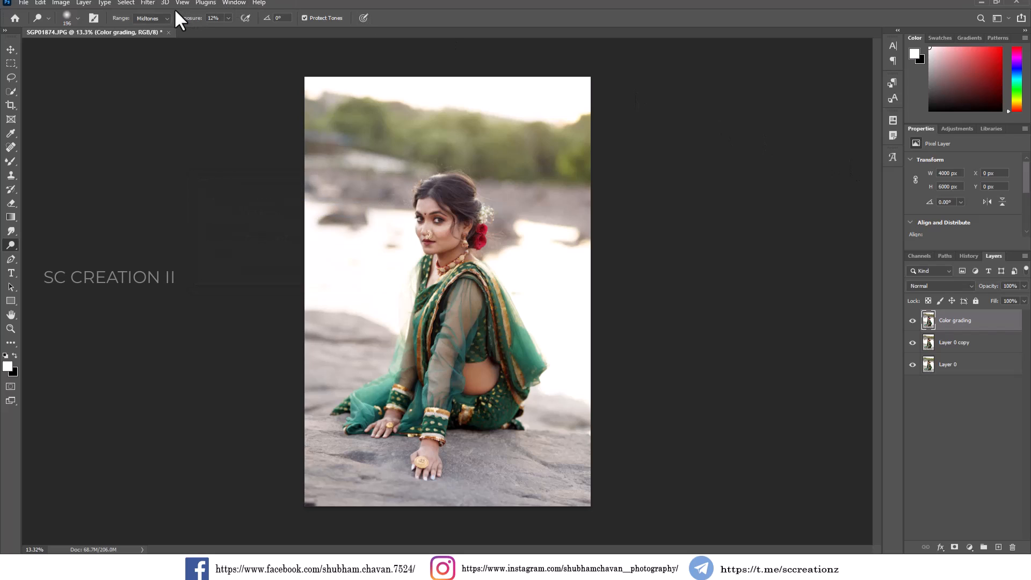
Open the Camera Raw Filter and set Exposure -0.60, Contrast +6, Highlights -61, Shadows +50, Whites -43 and Blacks +49
click(153, 3)
click(204, 82)
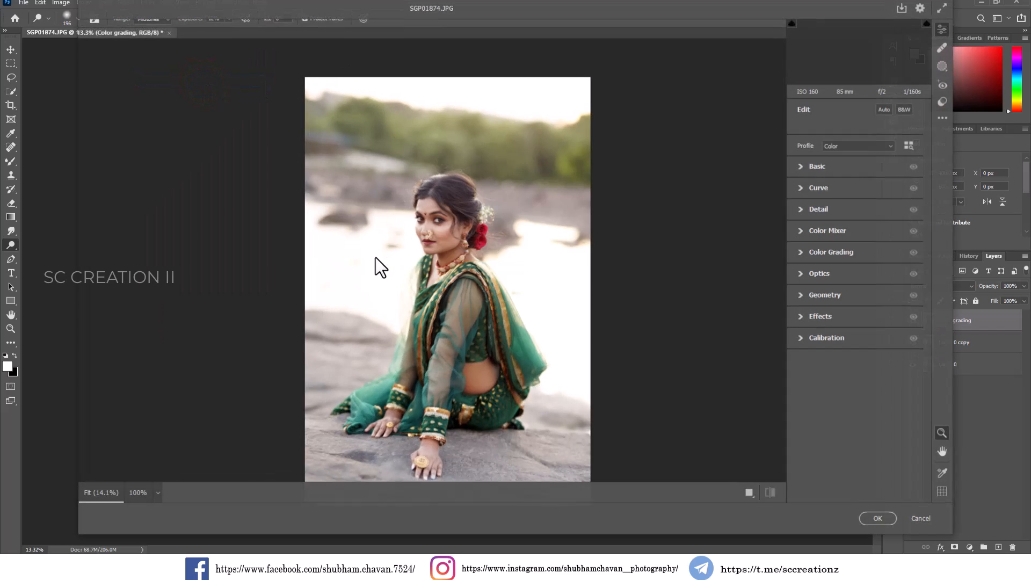
click(812, 165)
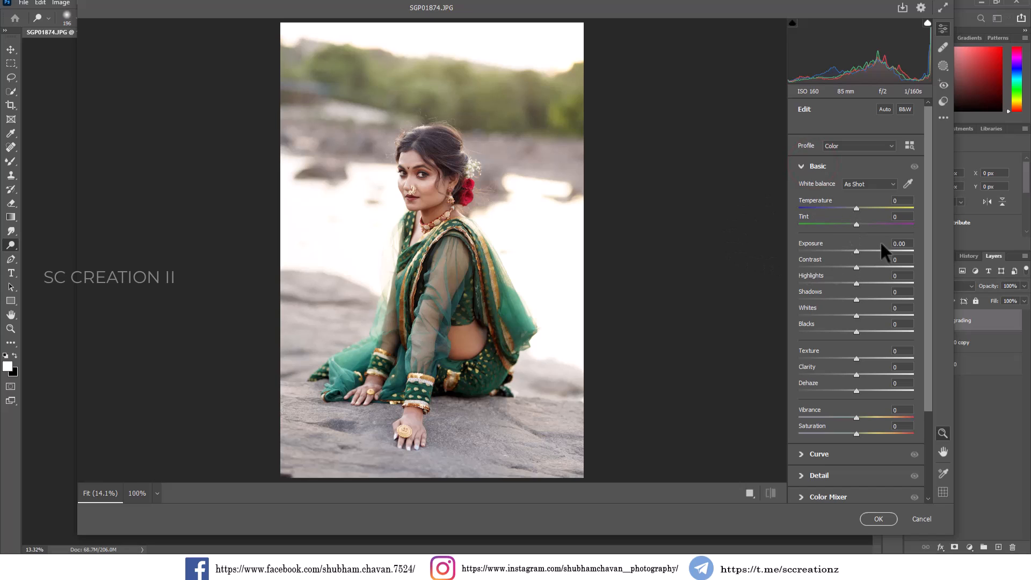
drag(855, 250, 848, 253)
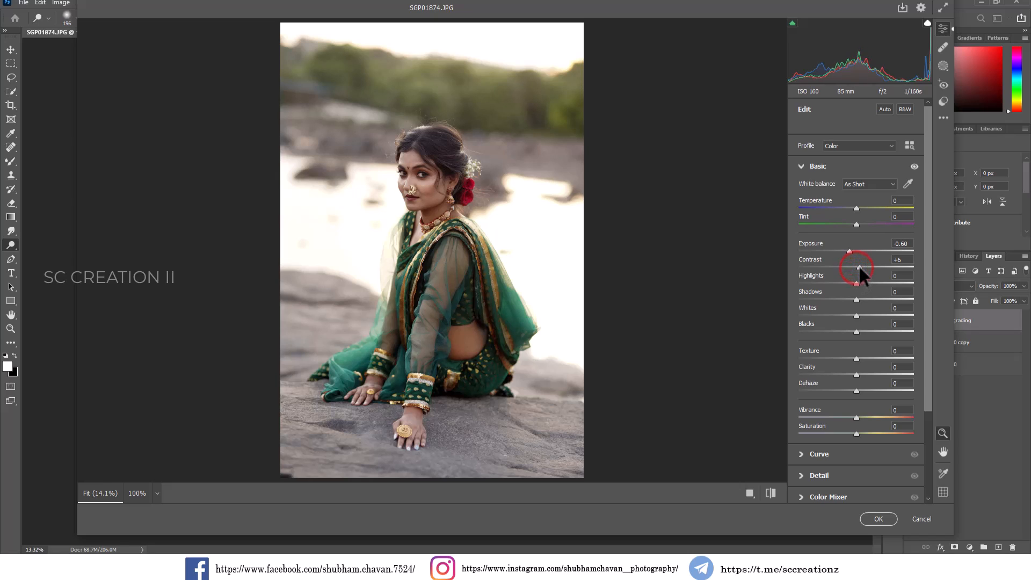
drag(866, 282, 817, 284)
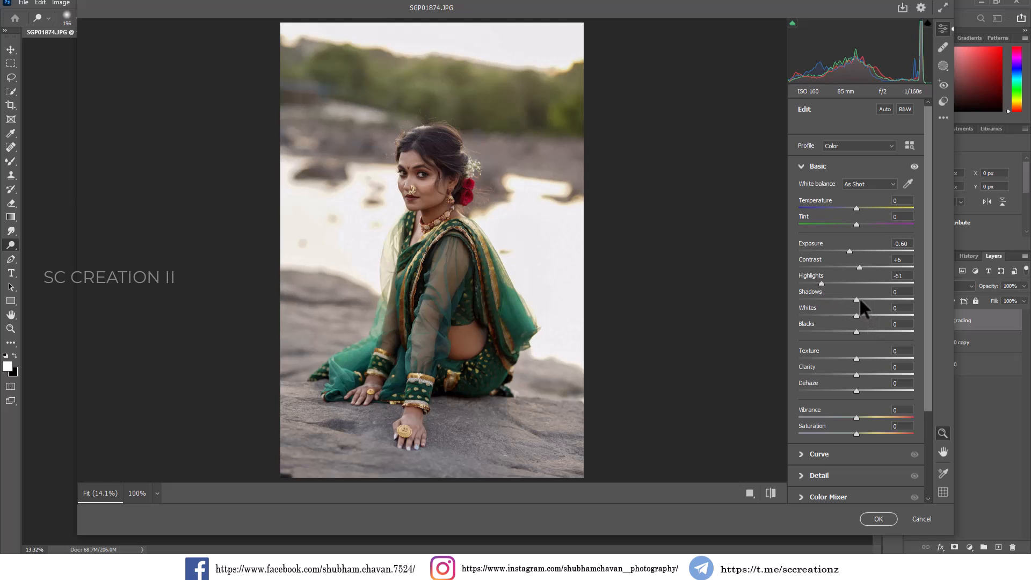
drag(859, 299, 884, 333)
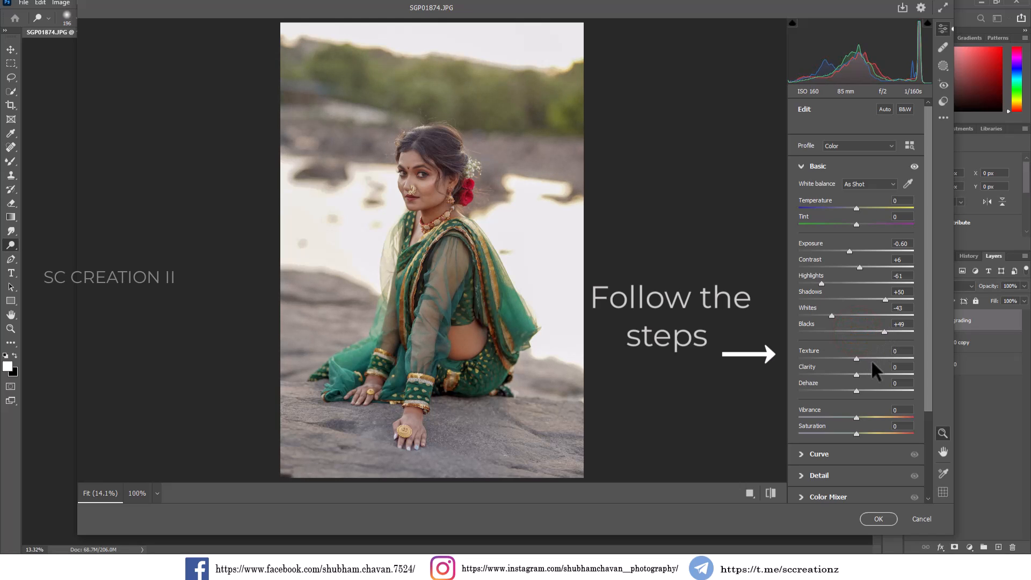
Set Clarity to -7, Vibrance to +20 and Saturation to -6 in the Basic adjustments
drag(856, 374, 851, 374)
mouse_move(857, 418)
mouse_down()
mouse_move(871, 416)
mouse_move(855, 433)
mouse_up()
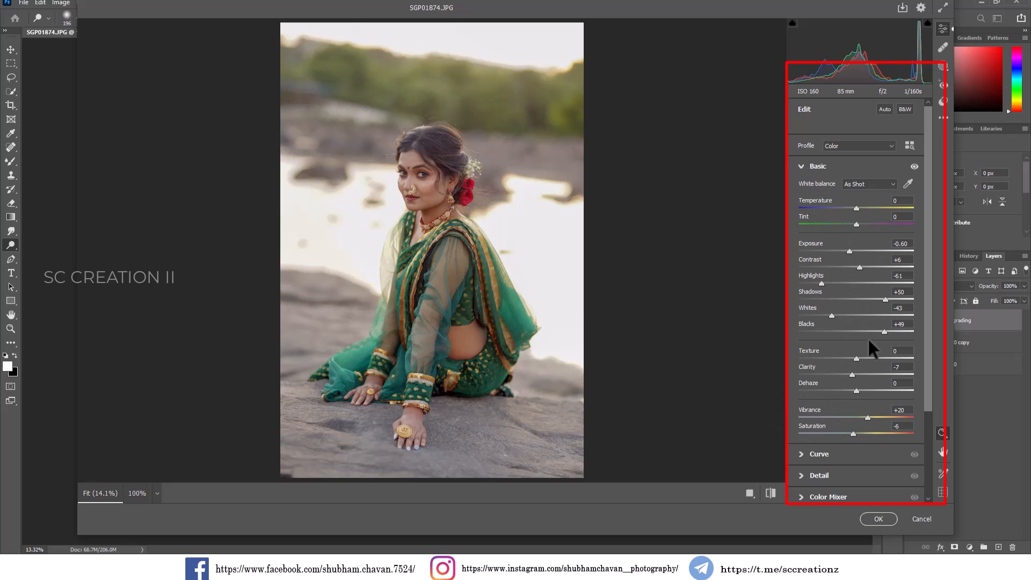
click(811, 170)
Adjust the parametric curve to Highlights -9, Lights +15, Darks +24 and Shadows -34
click(811, 189)
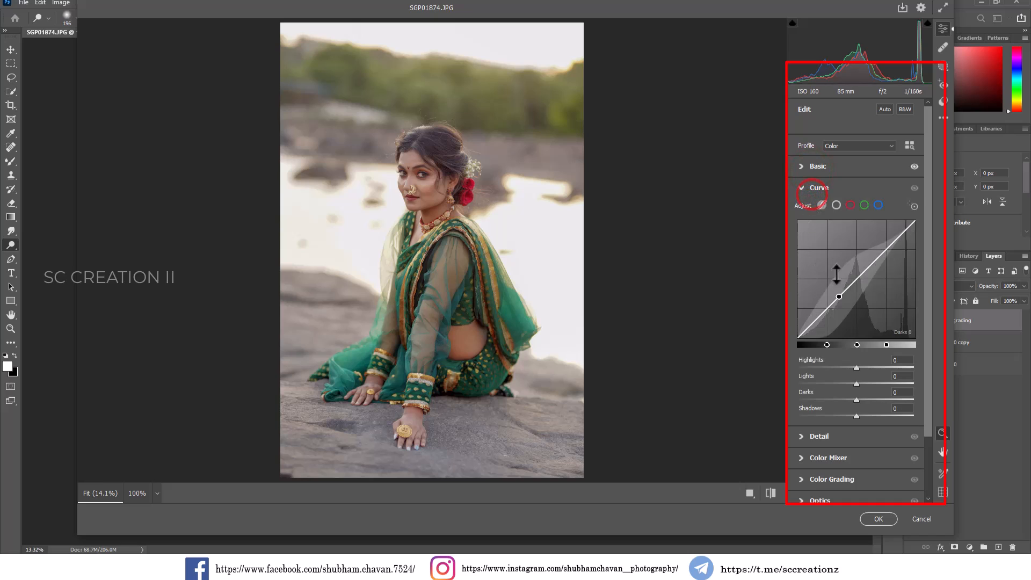
drag(855, 367, 835, 416)
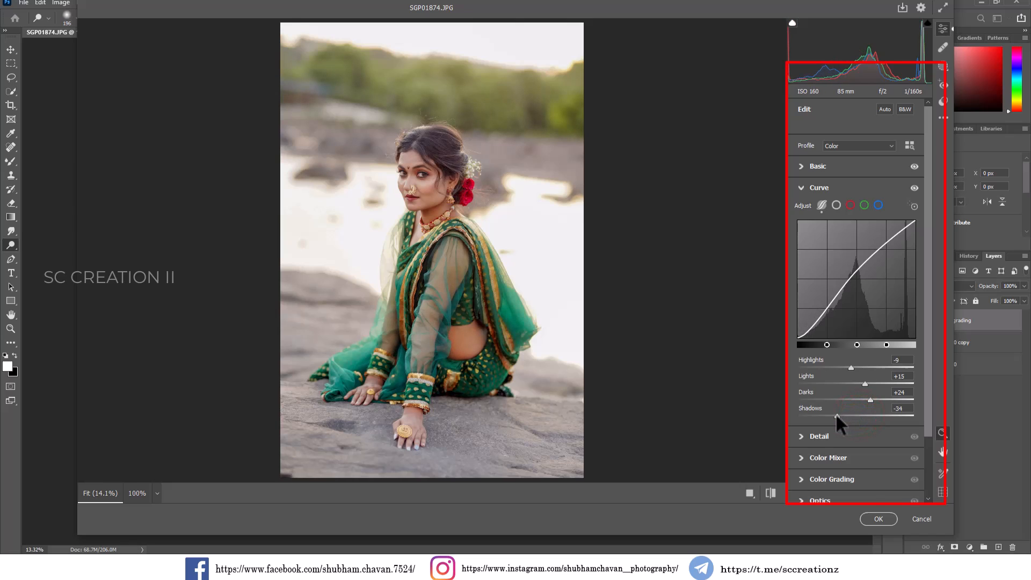
Raise the point curve's black point and add points at input/output 65/64, 127/129 and 178/184
click(837, 205)
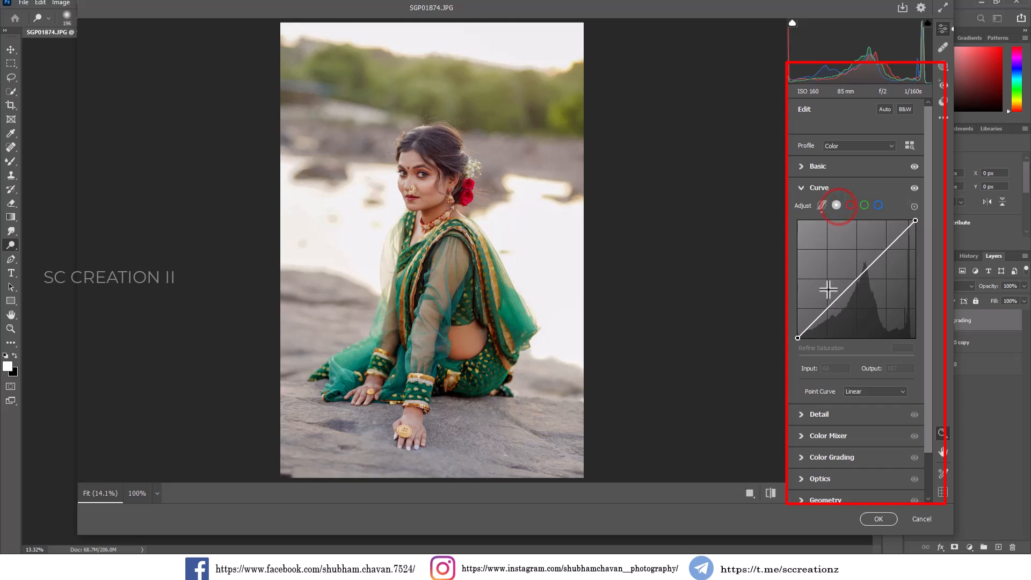
drag(798, 338, 827, 308)
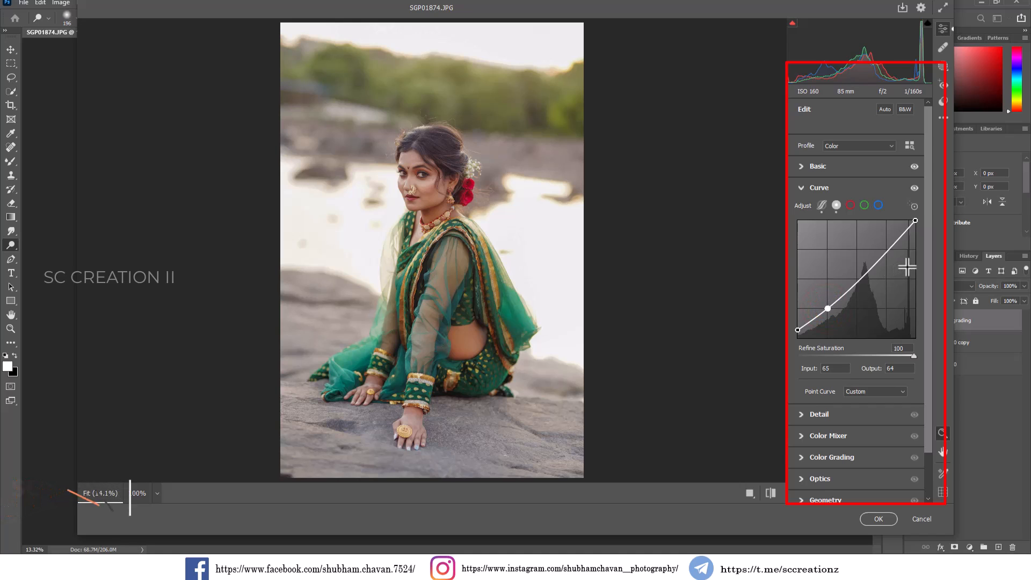
click(856, 279)
drag(857, 279, 855, 279)
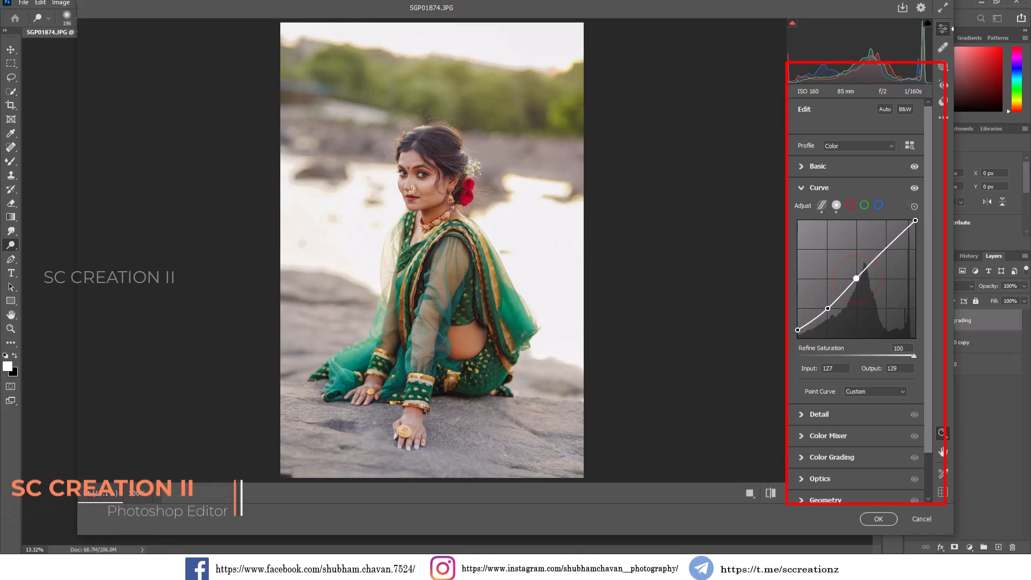
click(879, 253)
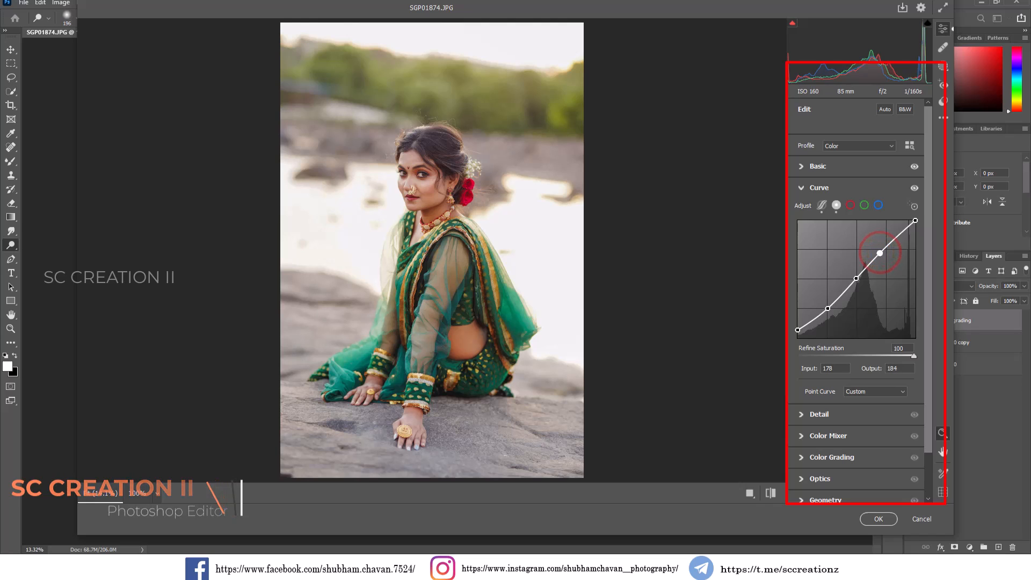
Lower the shadows on the red channel curve and anchor its midtones with a point at input 129, output 129
click(850, 205)
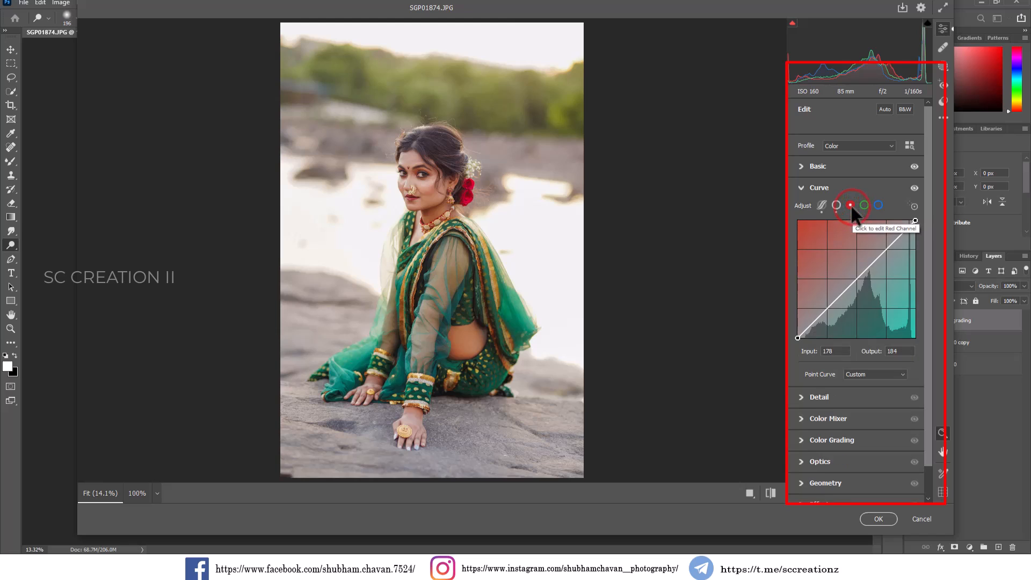
click(822, 316)
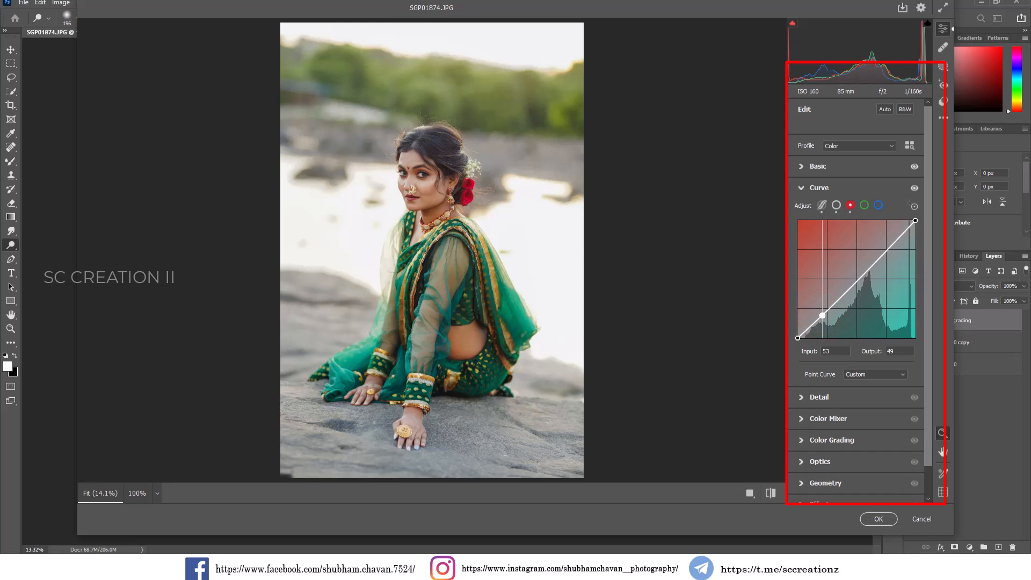
drag(822, 316, 824, 320)
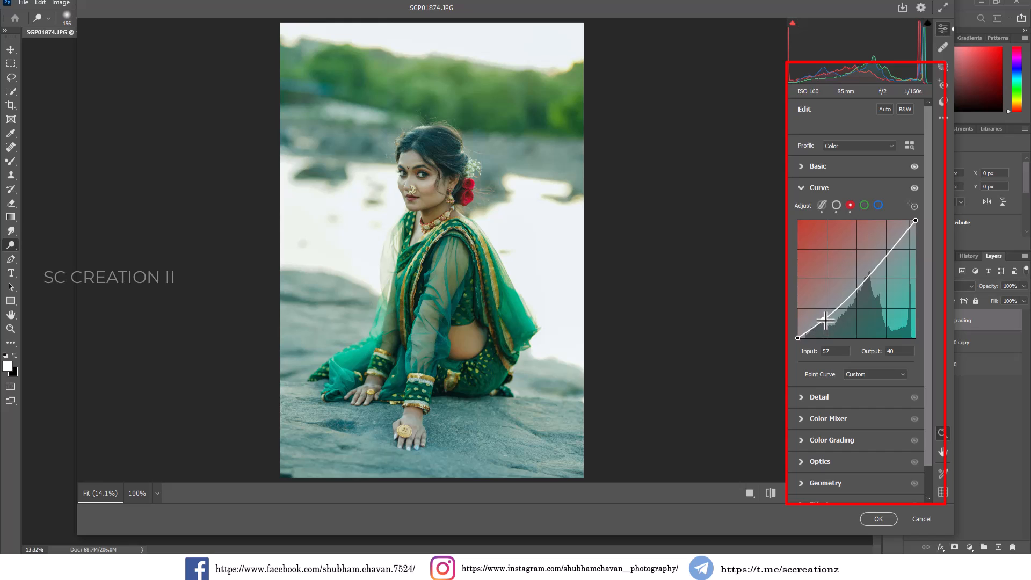
drag(826, 321, 822, 322)
drag(847, 303, 857, 278)
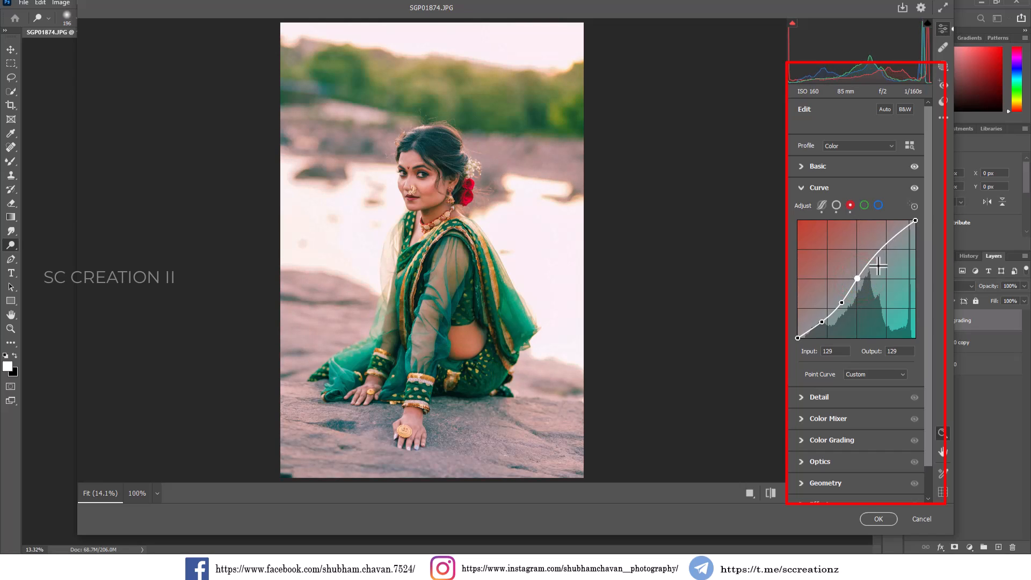
Add red curve points at input/output 185/193 and 222/227, and copy the red channel's settings
click(884, 248)
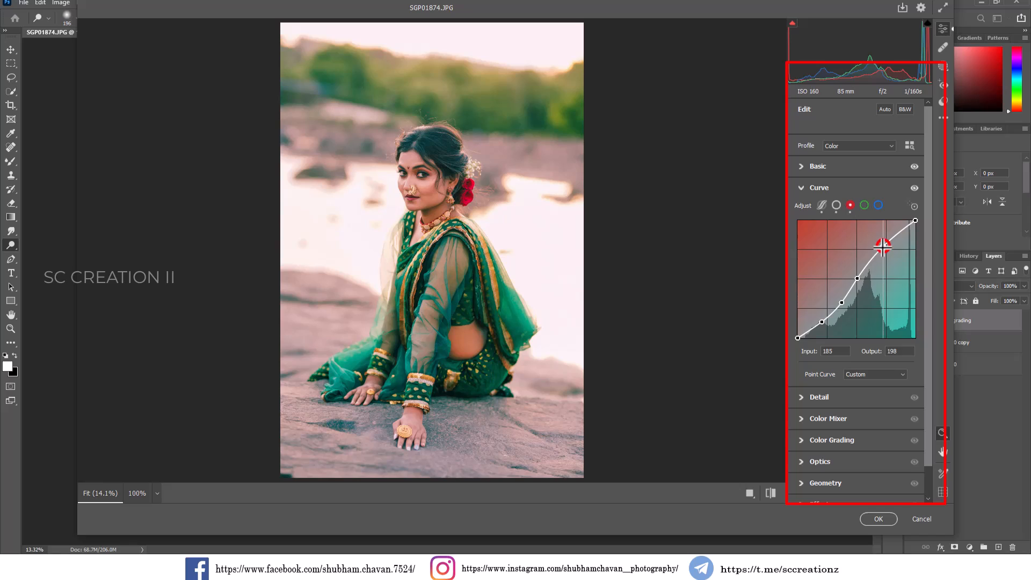
drag(883, 247, 883, 249)
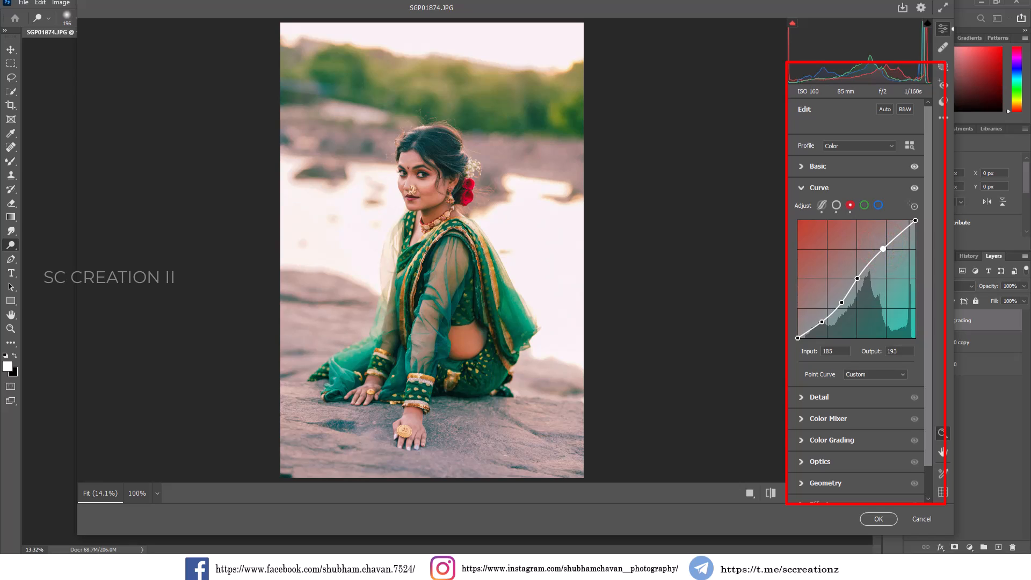
click(900, 234)
drag(900, 235, 901, 232)
right_click(883, 248)
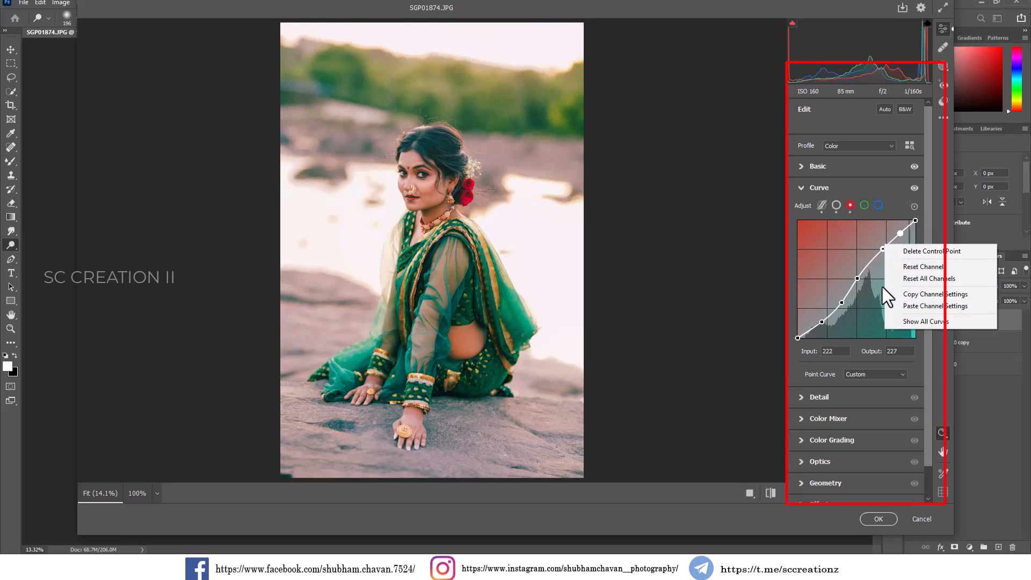
click(920, 292)
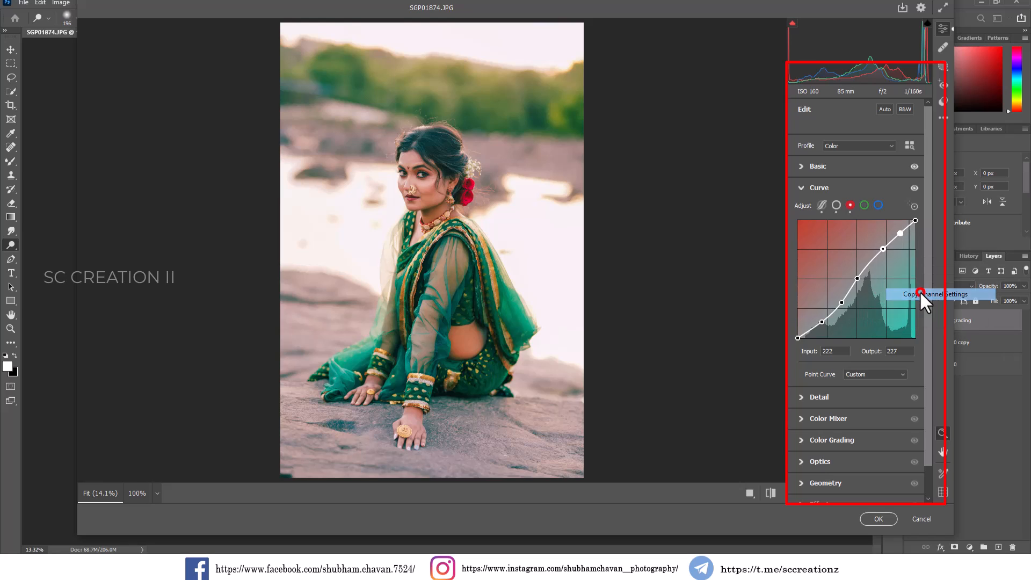
Shape the green channel curve with a slightly lowered shadow point and points at input/output 128/129 and 177/185
click(864, 205)
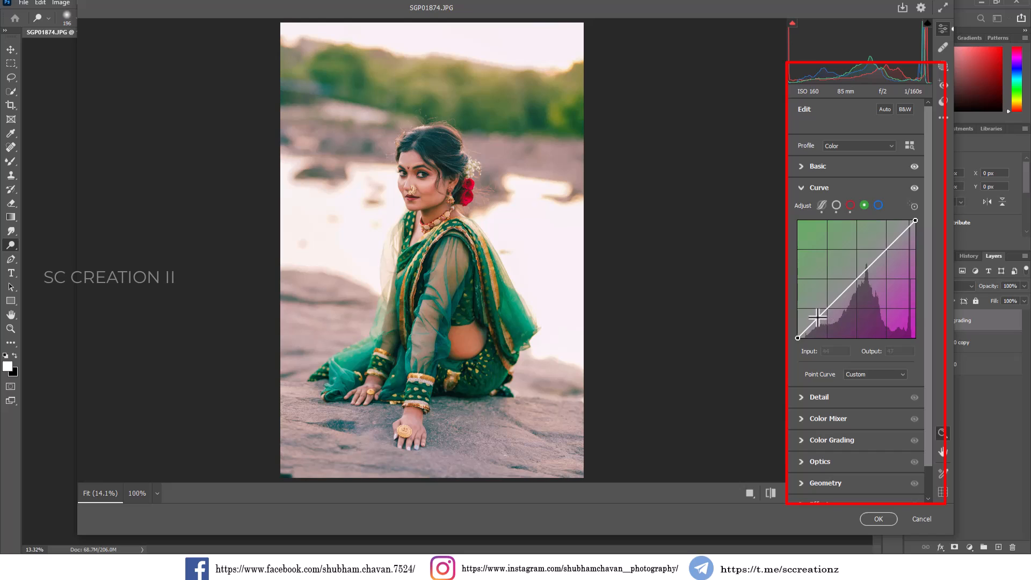
drag(816, 319, 820, 317)
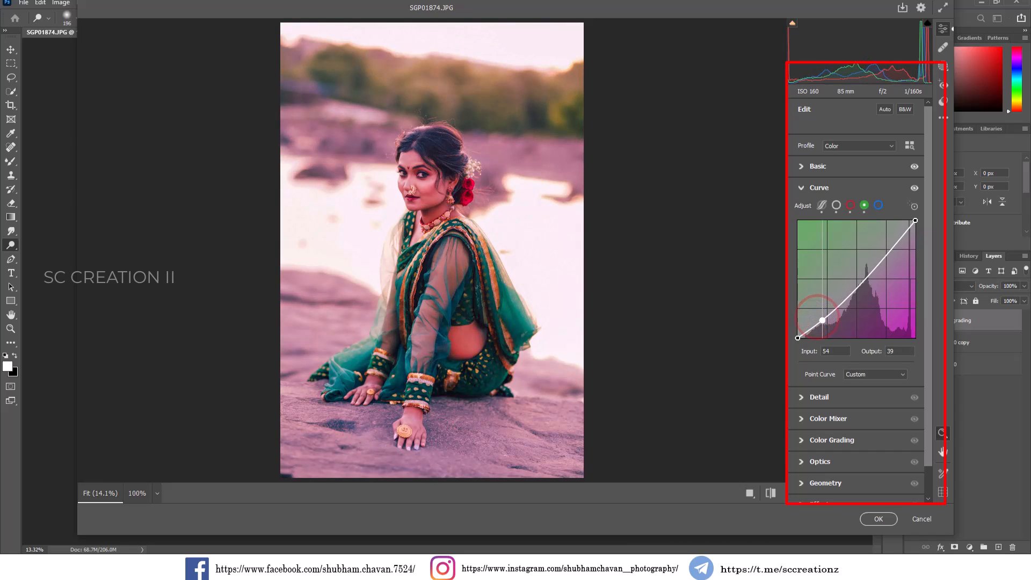
click(856, 280)
drag(856, 280, 856, 278)
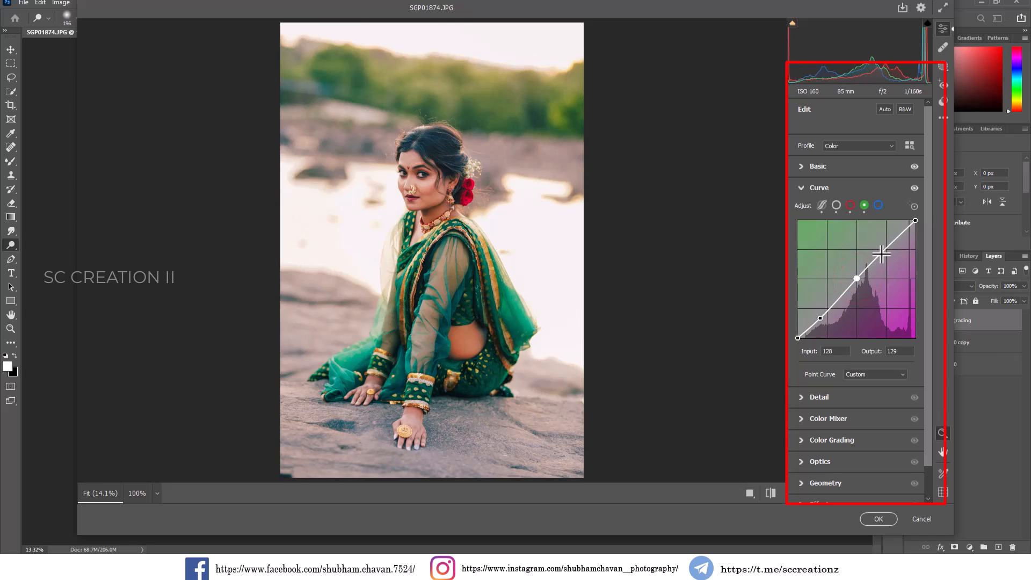
click(881, 253)
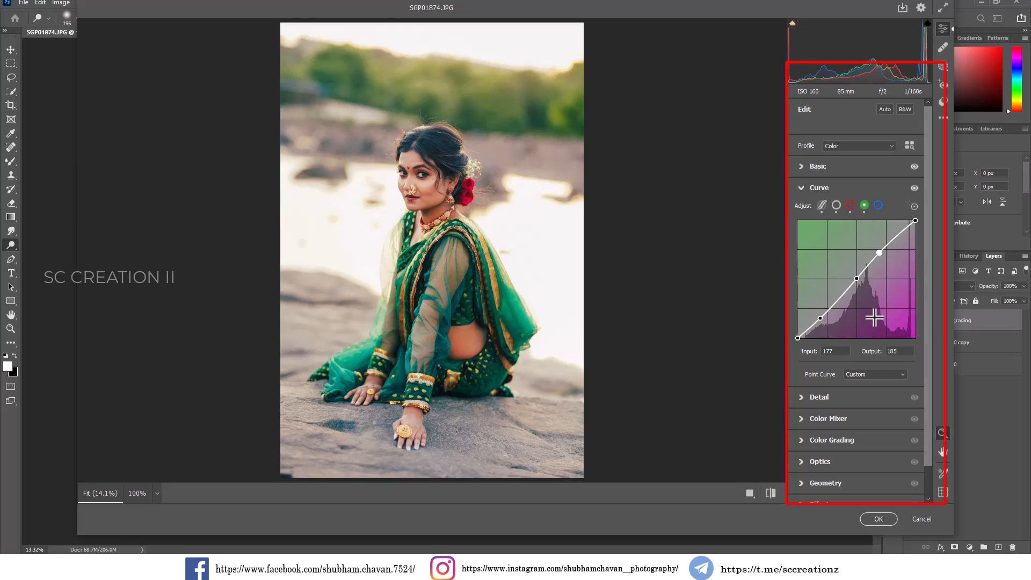
Paste the copied channel settings onto the blue channel curve and delete the control point between its shadow and midtone points
click(878, 204)
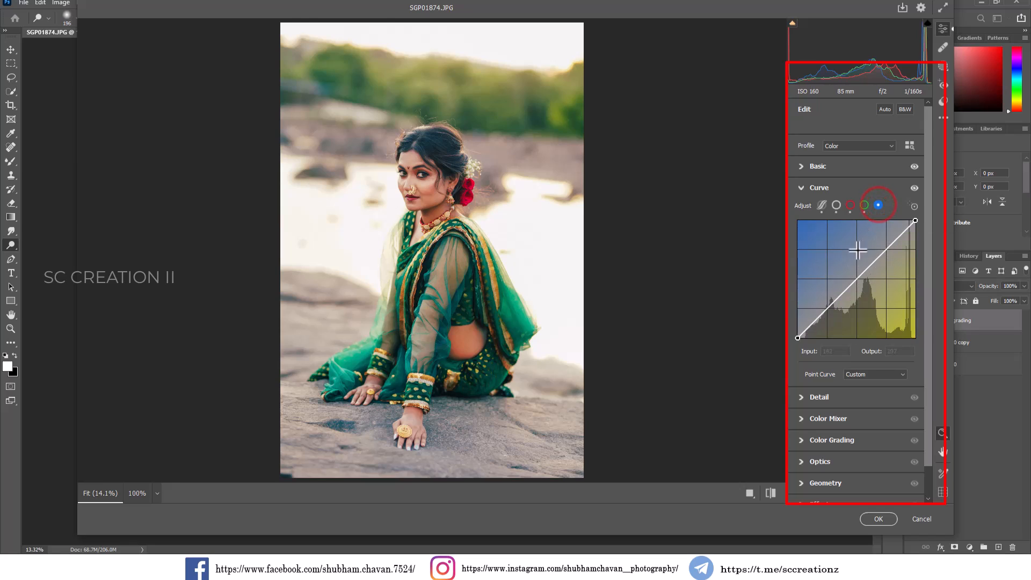
right_click(853, 223)
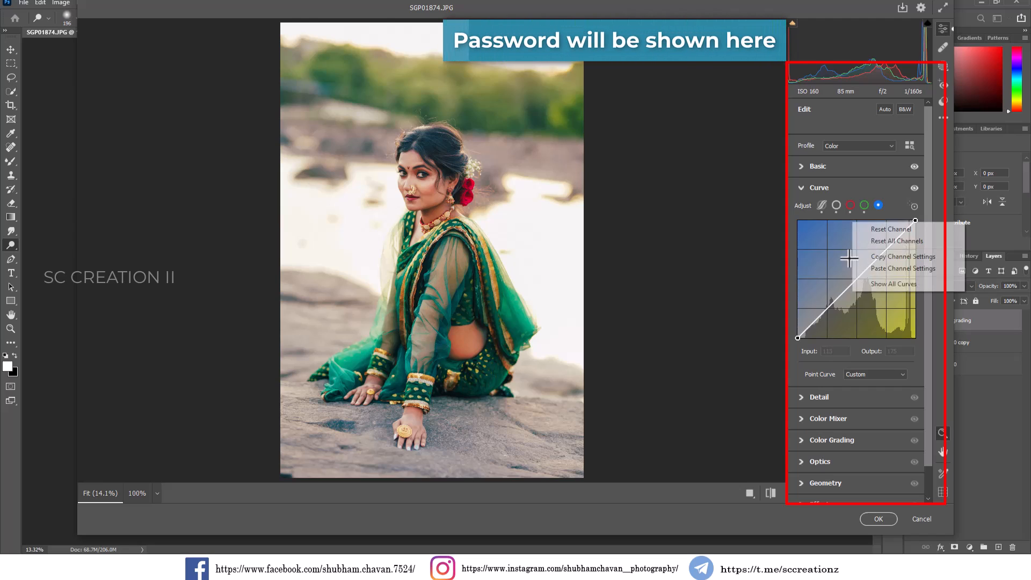
click(884, 267)
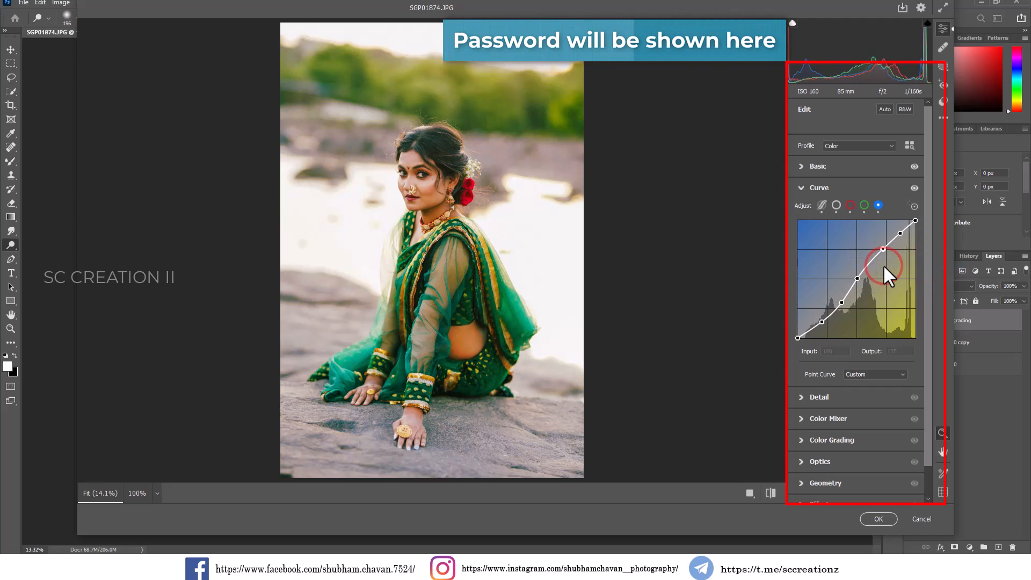
right_click(846, 303)
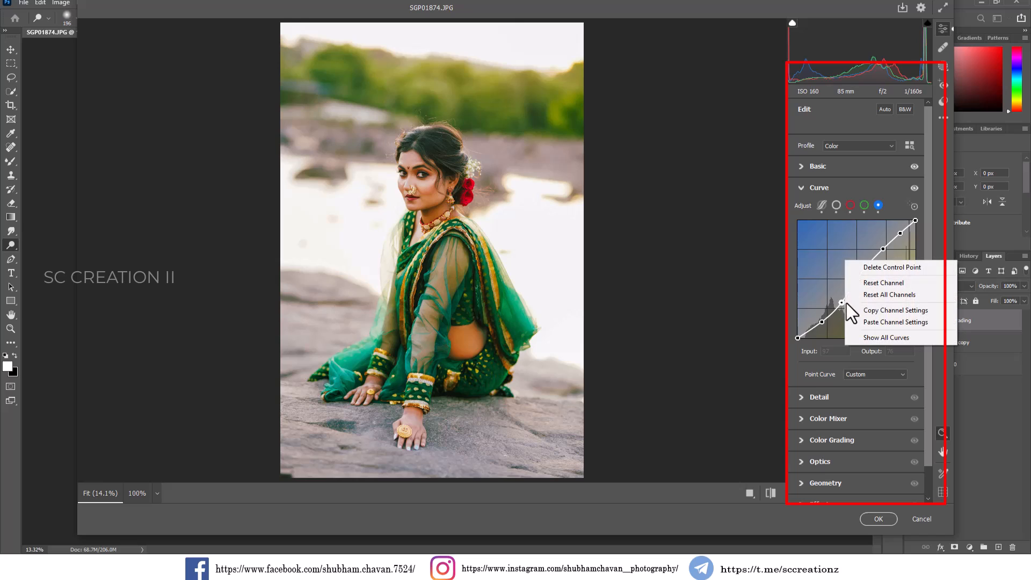
click(879, 268)
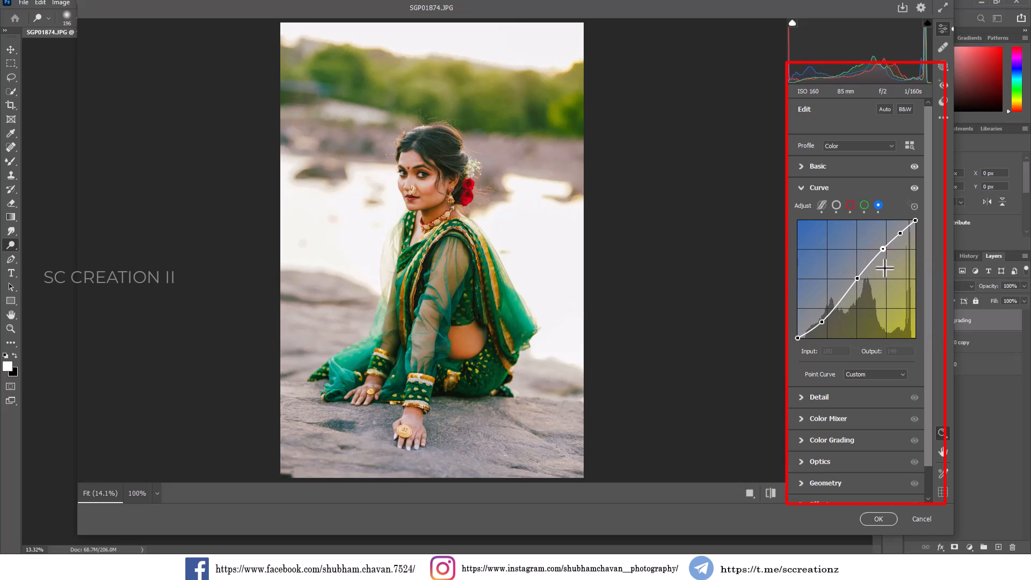
Move the blue curve's top control point to input/output 238/237, the midtone point to 132/128 and the upper point to 191/192
drag(899, 234, 907, 228)
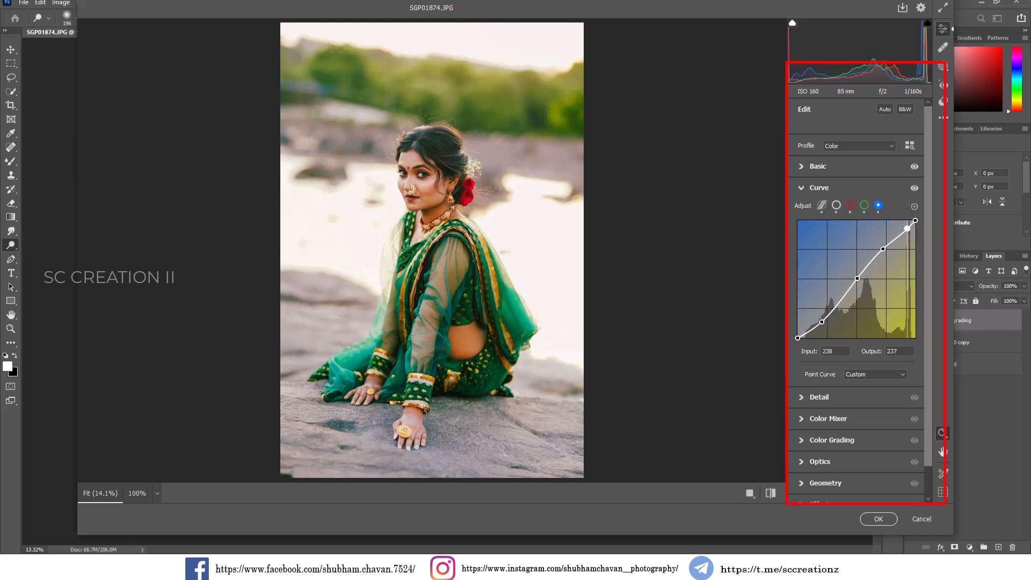
click(883, 249)
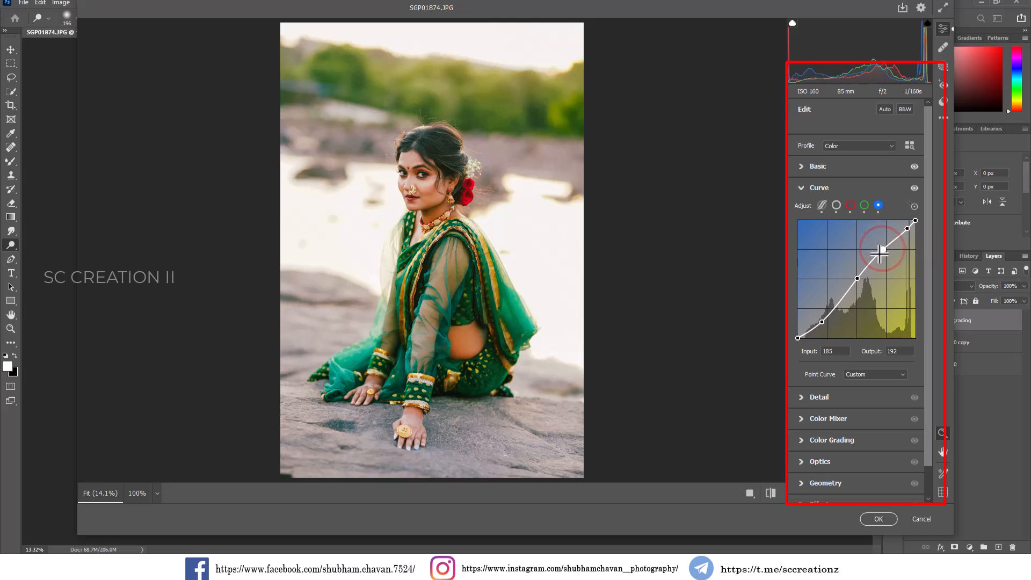
click(857, 277)
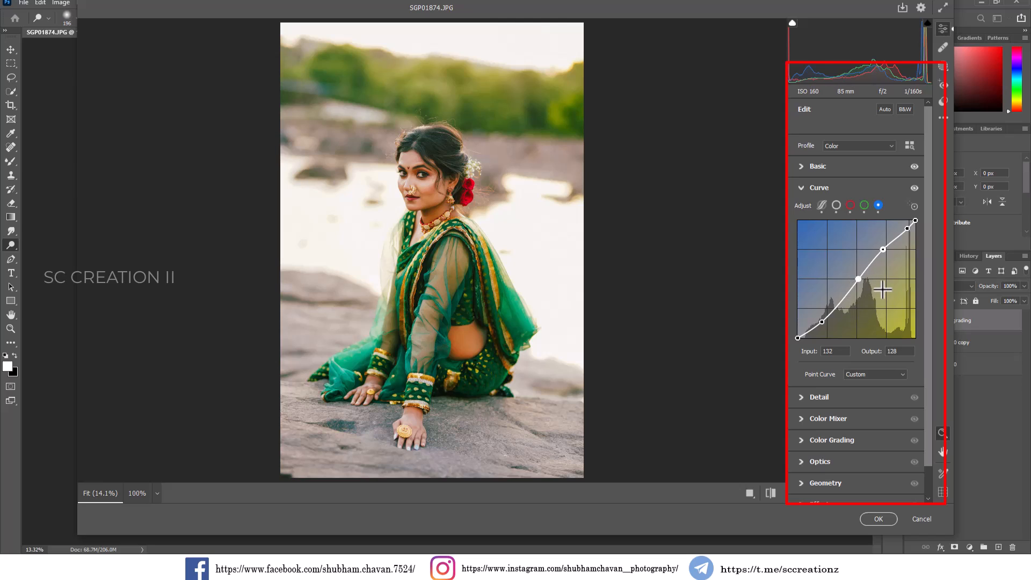
click(883, 249)
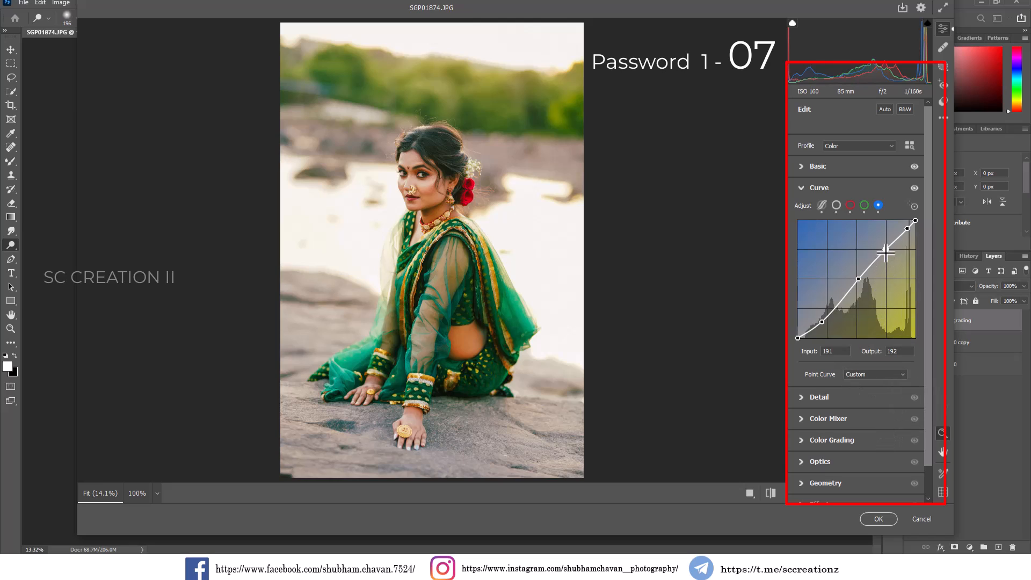
Nudge the blue curve's upper point slightly upward, move its shadow point to input 48, output 38, and collapse the Curve settings
click(886, 249)
key(Up)
key(Up)
key(Up)
drag(822, 321, 819, 320)
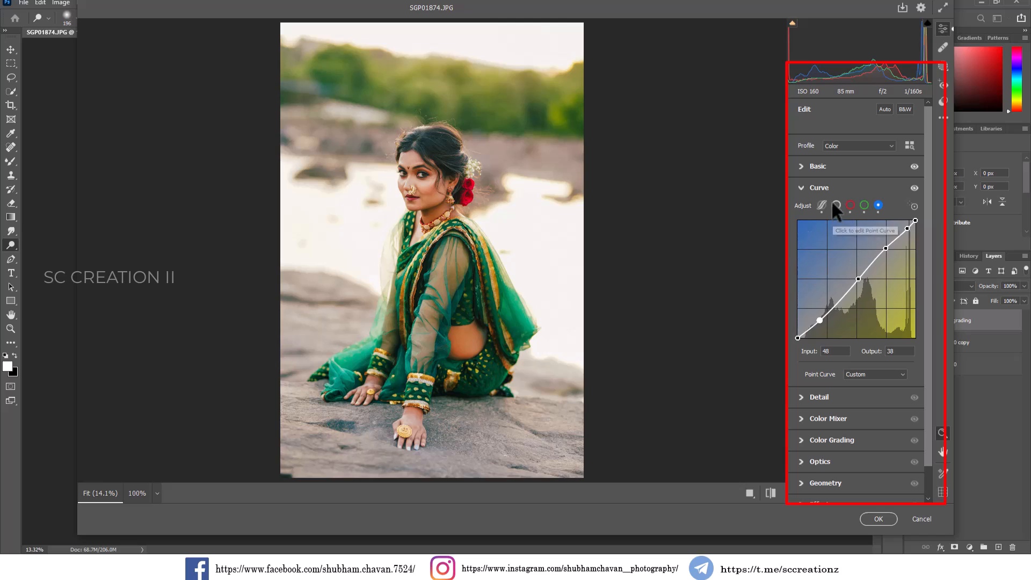
click(812, 188)
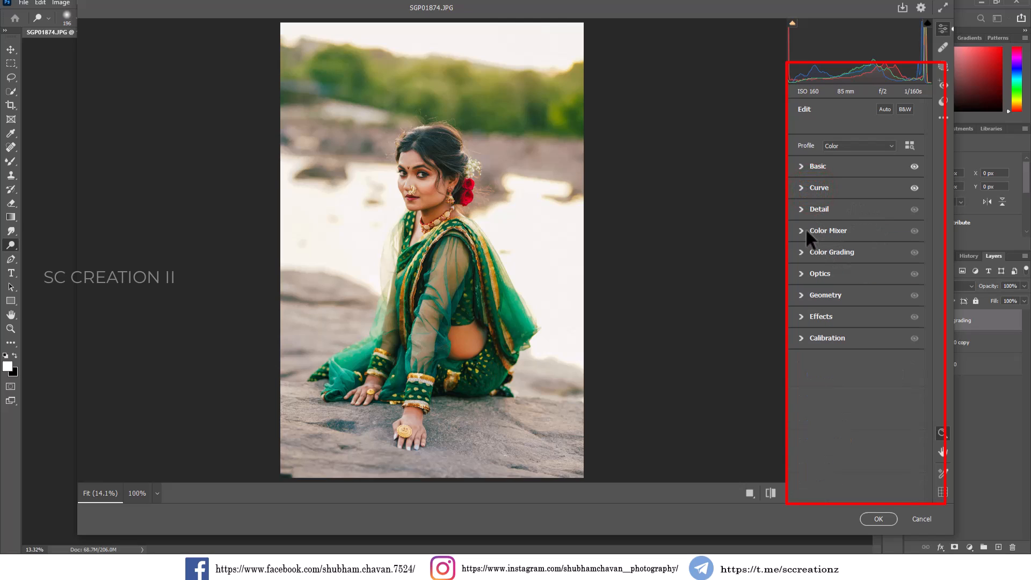
Set Noise Reduction to 24 and Color Noise Reduction to 16, inspect the face up close, and collapse the Detail settings
click(807, 229)
click(825, 206)
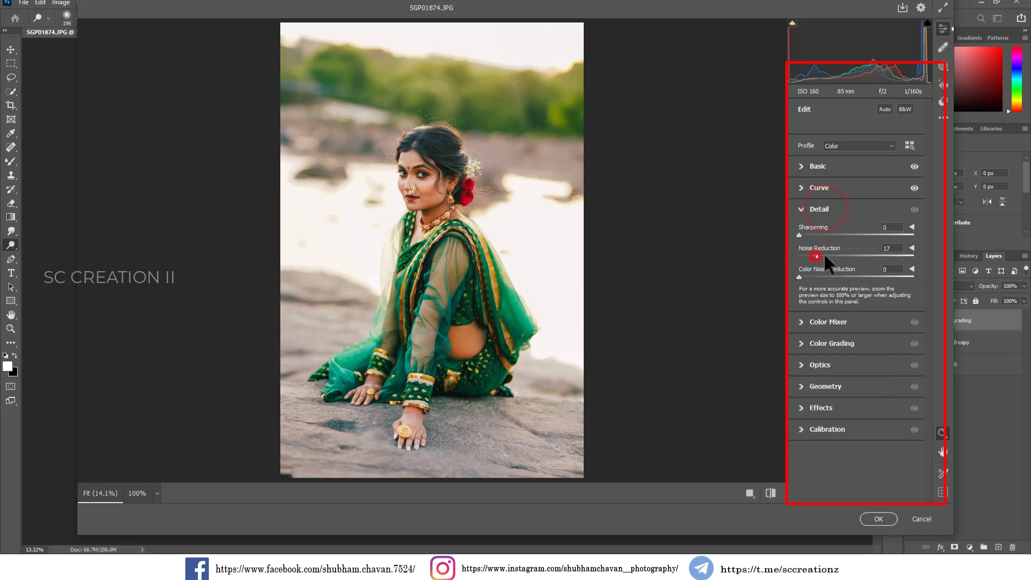
drag(825, 252, 817, 275)
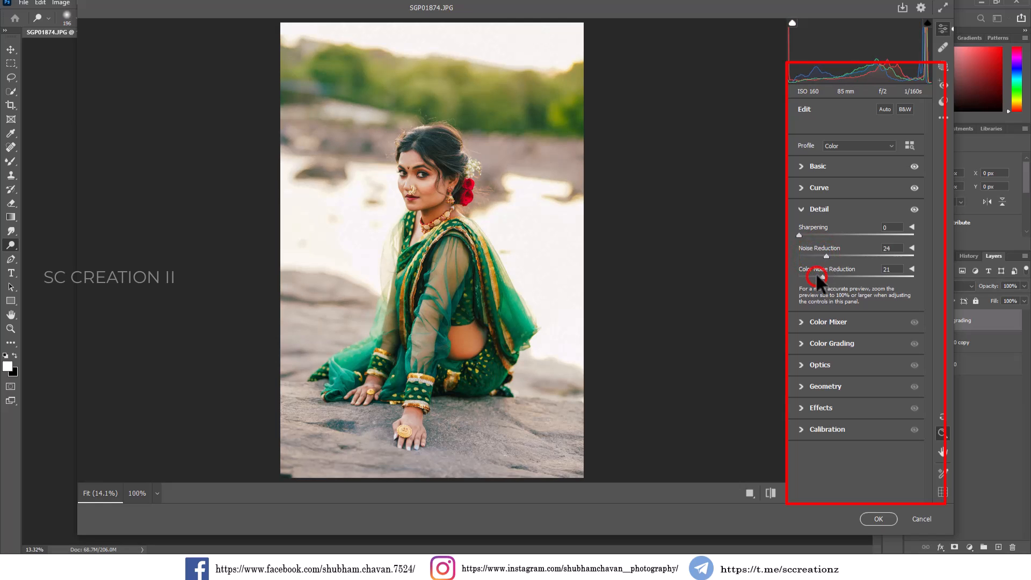
click(421, 180)
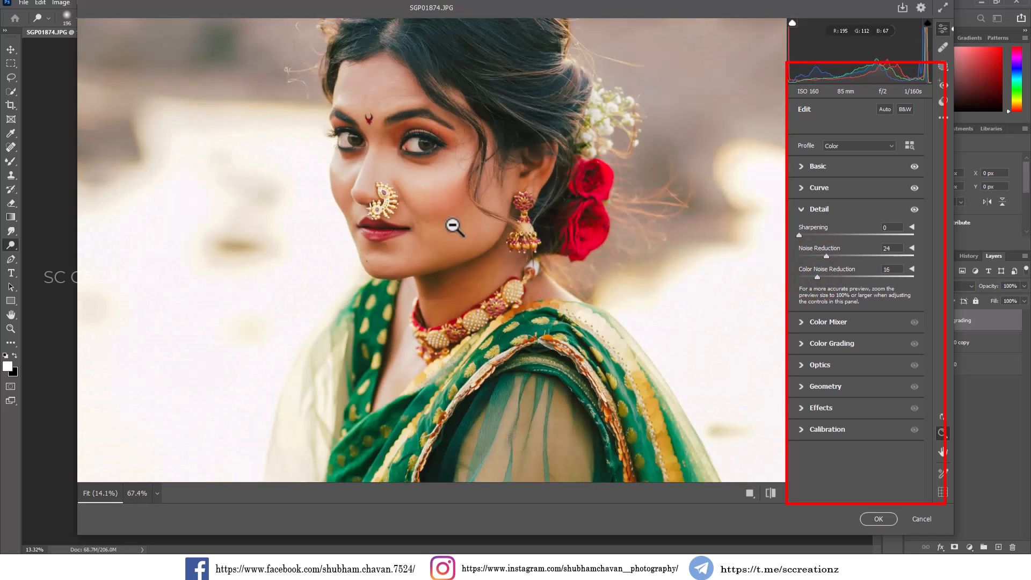
click(454, 227)
click(802, 208)
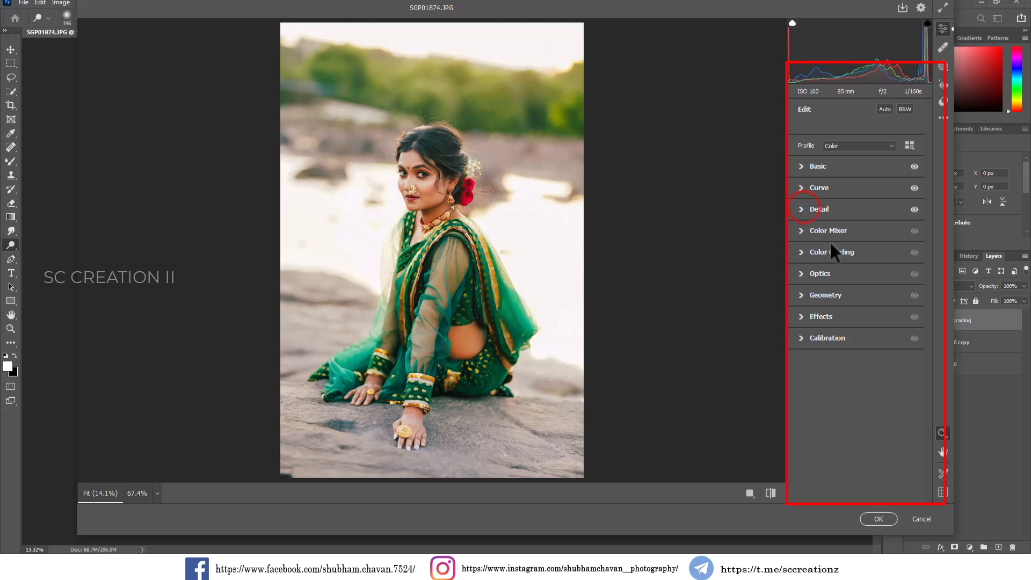
Set the Color Mixer hues to Reds +27, Oranges +6 and Greens +26, and slightly adjust the Blues and Purples hues
click(816, 233)
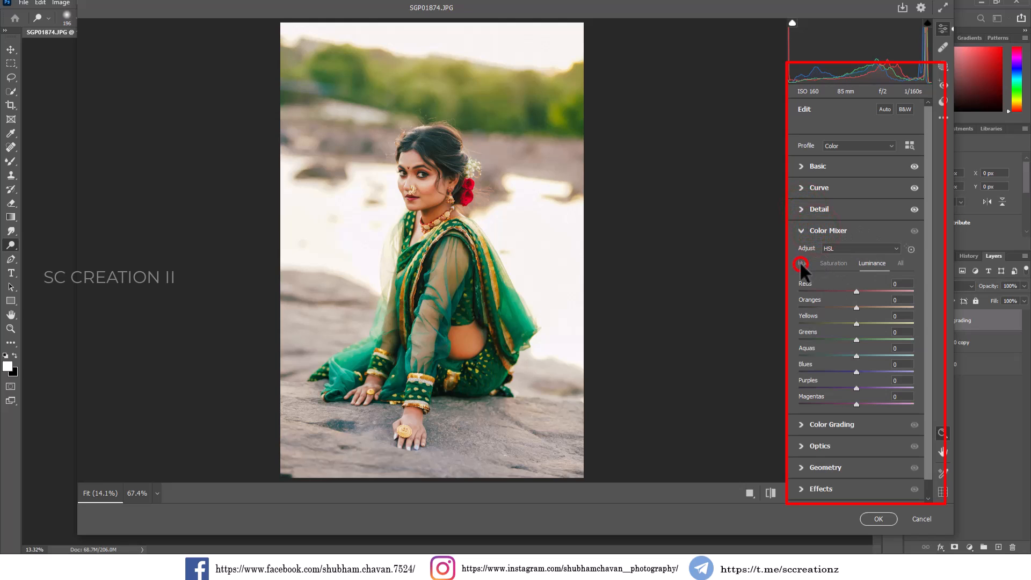
click(800, 261)
mouse_move(857, 290)
mouse_down()
mouse_move(871, 291)
mouse_move(859, 306)
mouse_move(873, 291)
mouse_up()
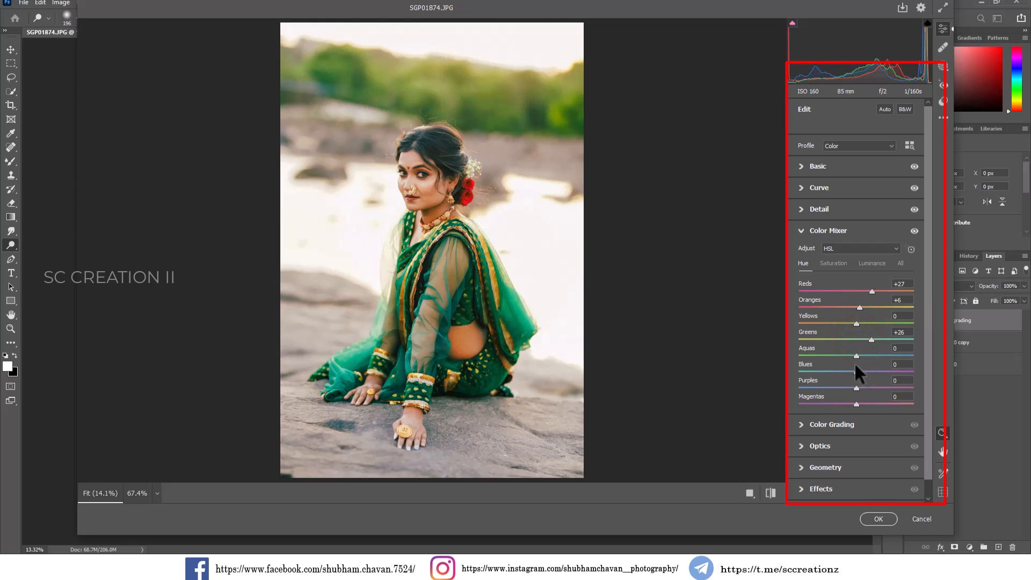
drag(851, 370, 860, 386)
Set the Color Mixer saturation to Reds +5, Oranges -29, Yellows -64, Greens -63, Aquas +31, Blues +7, Purples -32 and Magentas -55
click(837, 264)
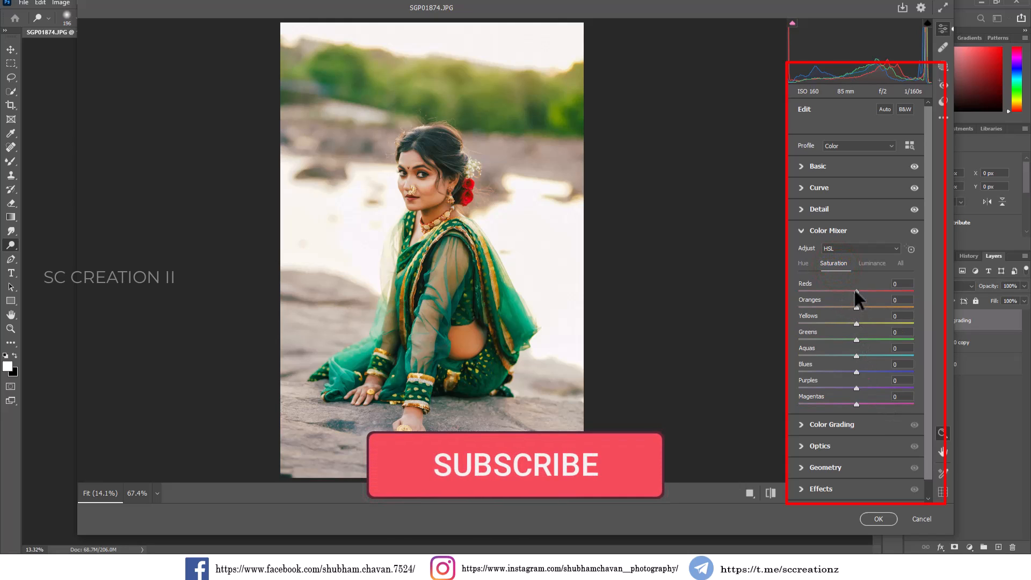
drag(856, 291, 818, 336)
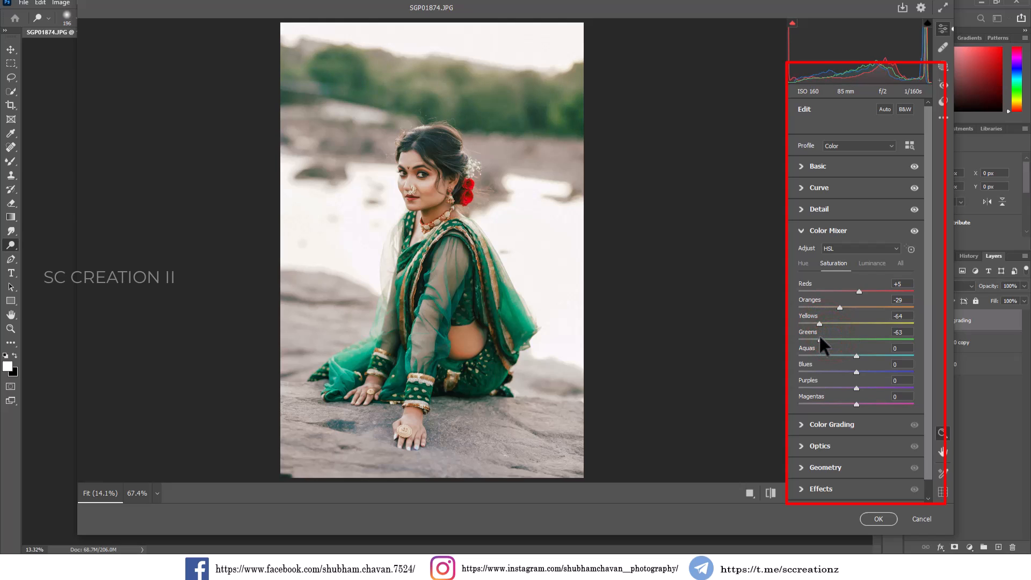
drag(870, 354, 824, 402)
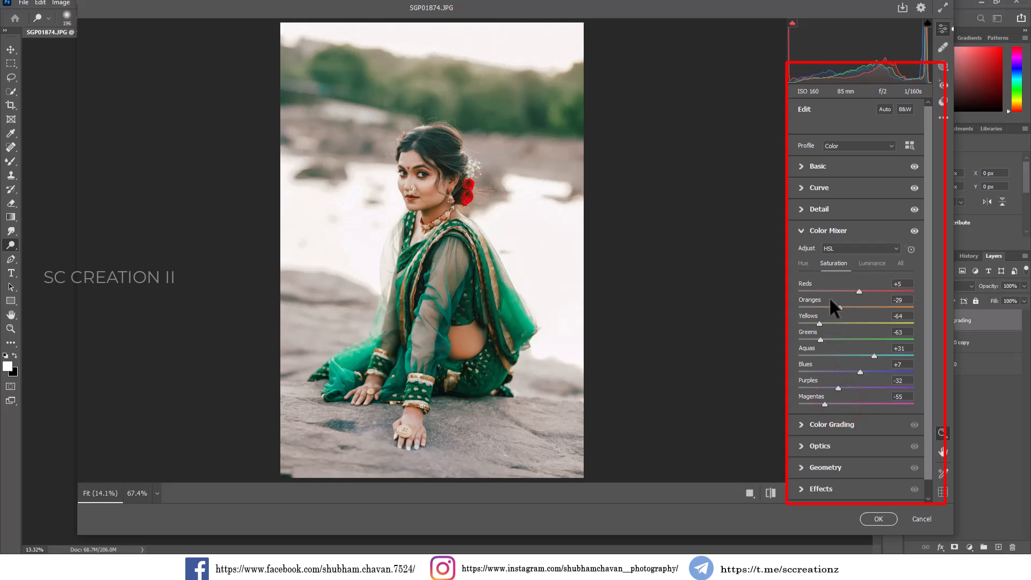
Set the Color Mixer luminance to Reds +25, Oranges +28, Yellows +27, Greens -21, Aquas +21 and Blues about +7
click(868, 264)
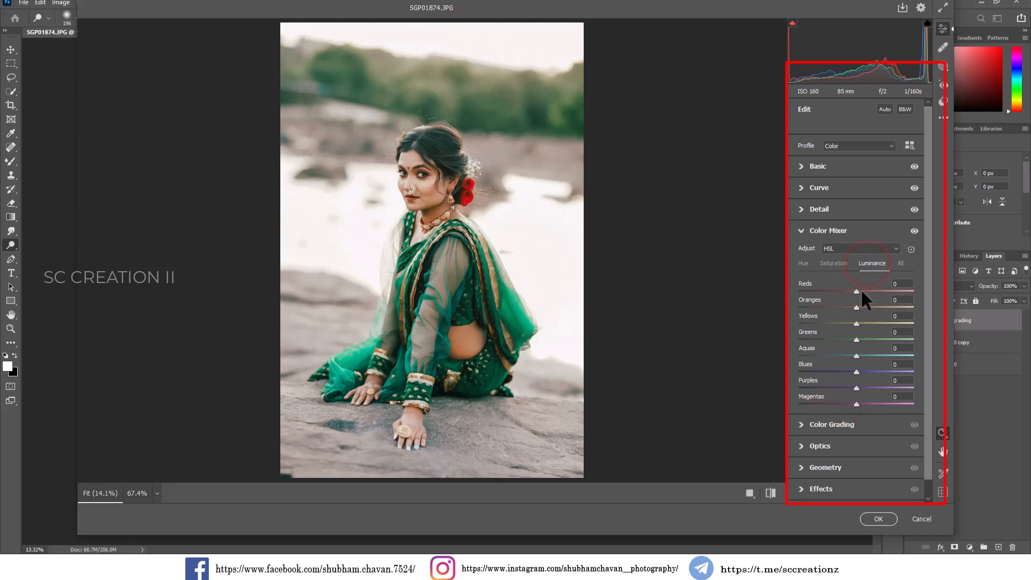
mouse_move(862, 291)
mouse_down()
mouse_move(878, 306)
mouse_move(870, 307)
mouse_up()
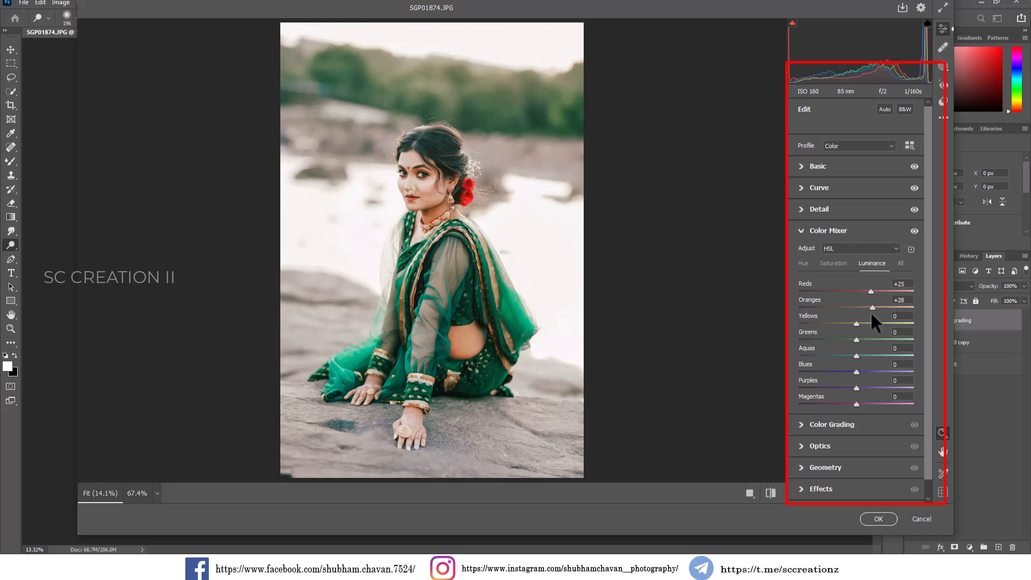
mouse_move(862, 322)
mouse_down()
mouse_move(873, 323)
mouse_move(829, 320)
mouse_move(876, 324)
mouse_up()
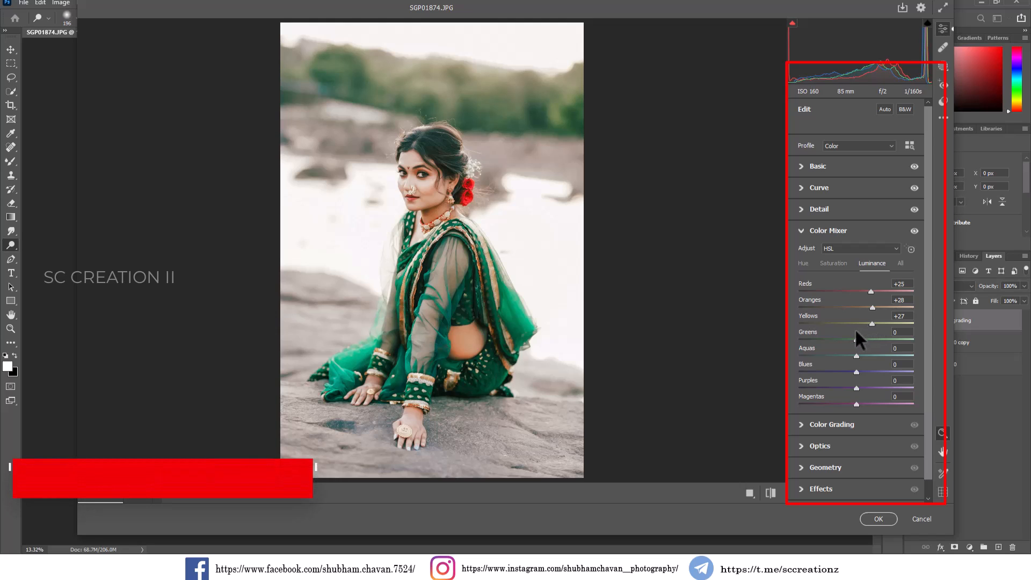
drag(843, 338, 859, 369)
mouse_move(870, 356)
mouse_down()
mouse_move(830, 354)
mouse_move(873, 357)
mouse_up()
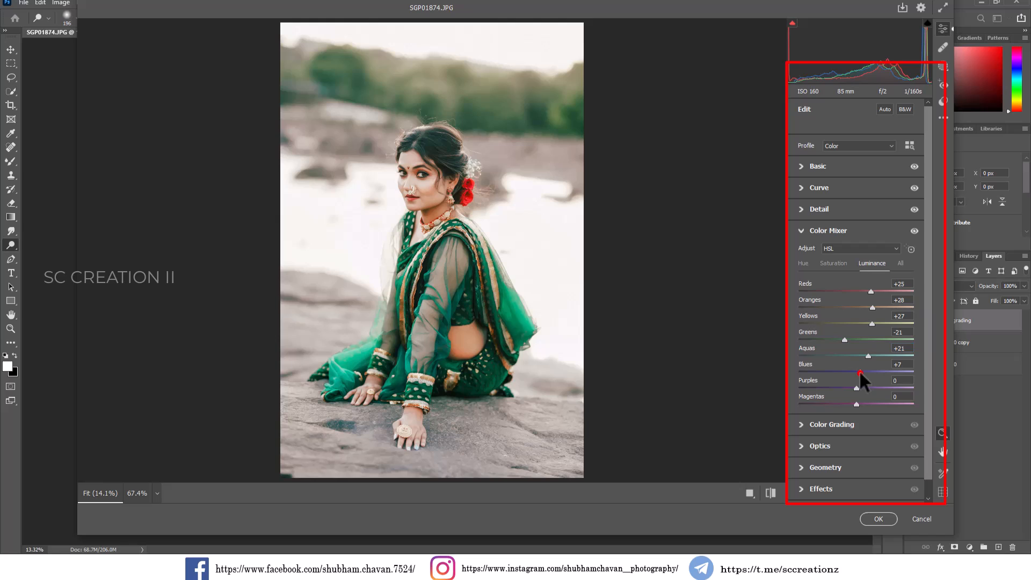
click(816, 230)
Calibrate Green Primary to hue +55, saturation +40 and Blue Primary to hue -10, saturation +15, and check the face up close
click(814, 337)
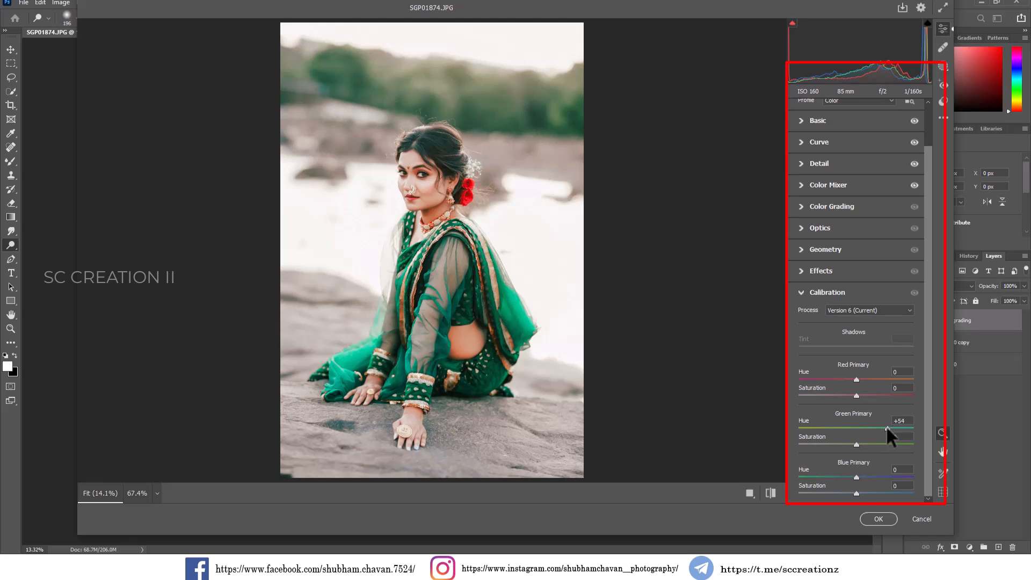
drag(885, 425, 887, 425)
drag(855, 472, 865, 495)
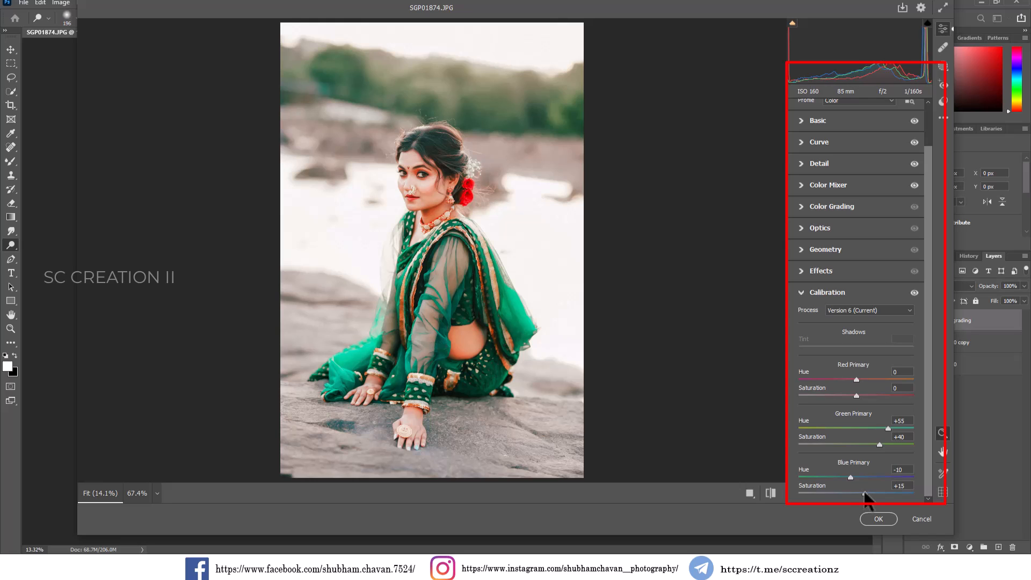
click(436, 195)
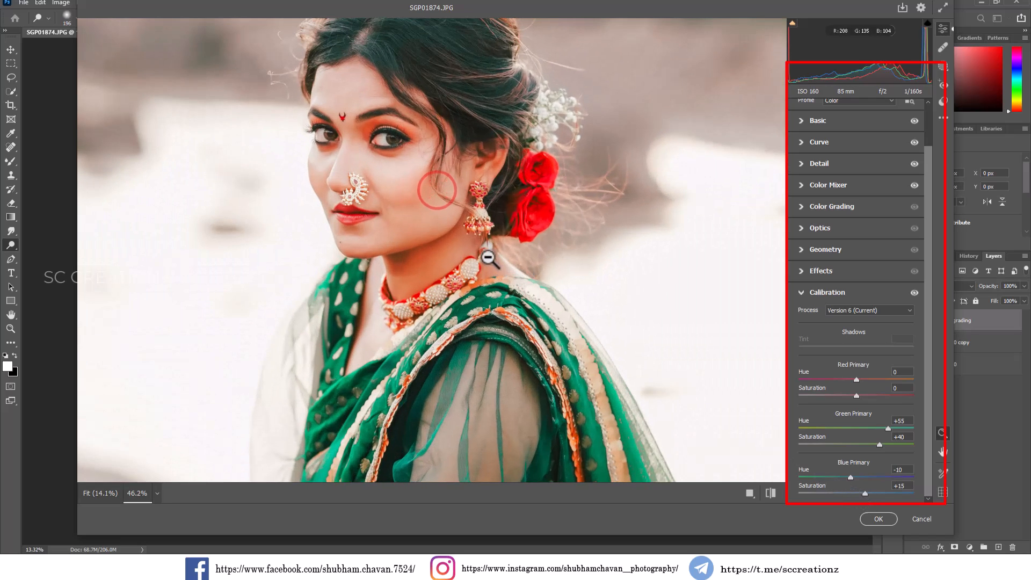
click(479, 244)
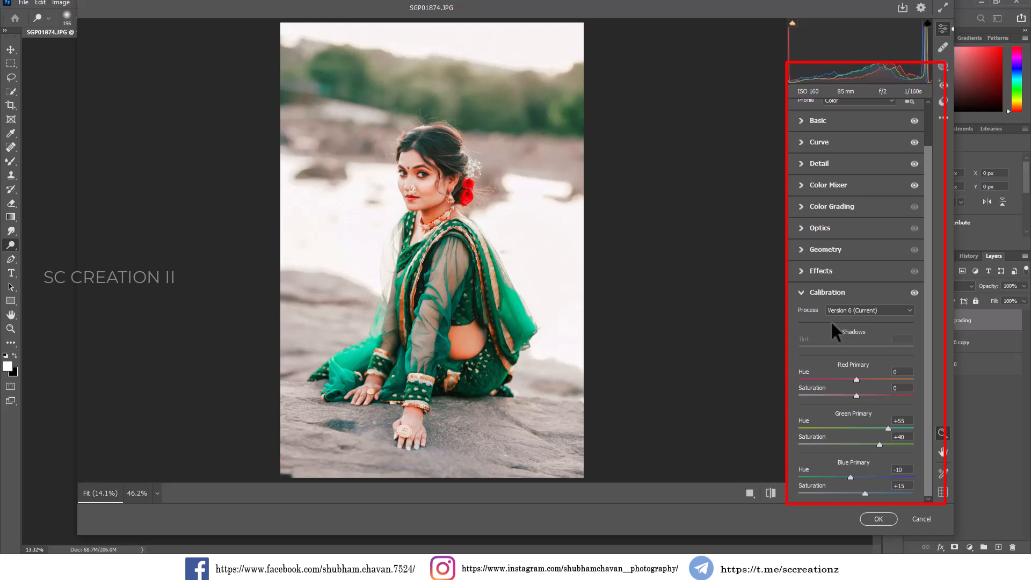
Lower the Reds saturation in the Color Mixer to slightly below -8 and collapse the Color Mixer
click(817, 189)
click(840, 263)
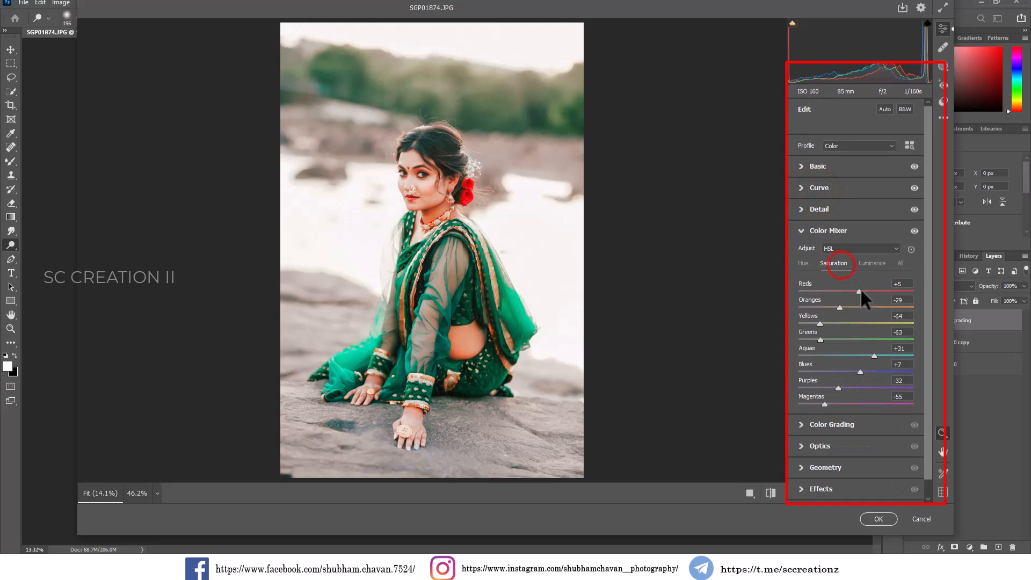
drag(859, 291, 850, 291)
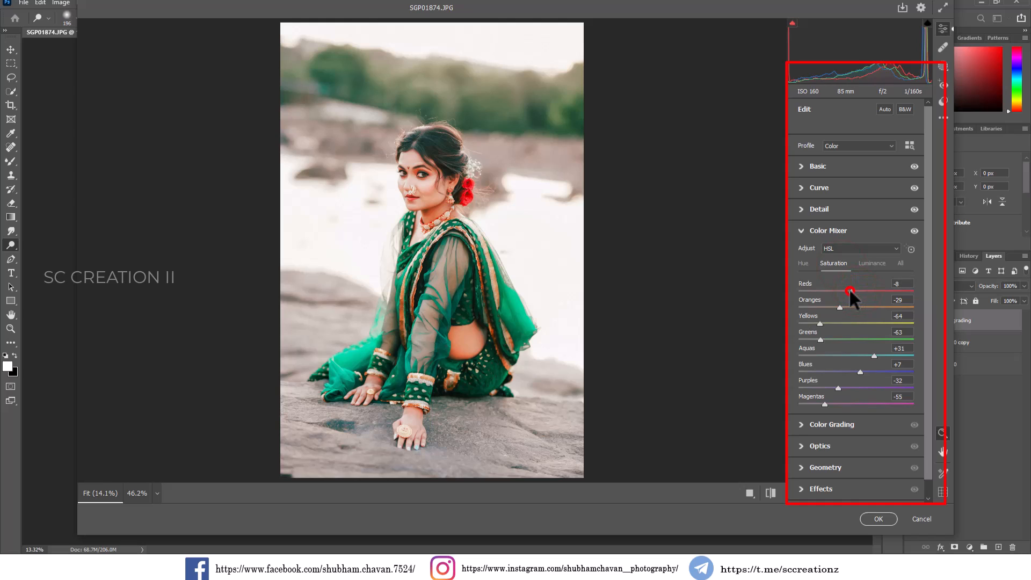
drag(850, 289, 847, 290)
click(820, 230)
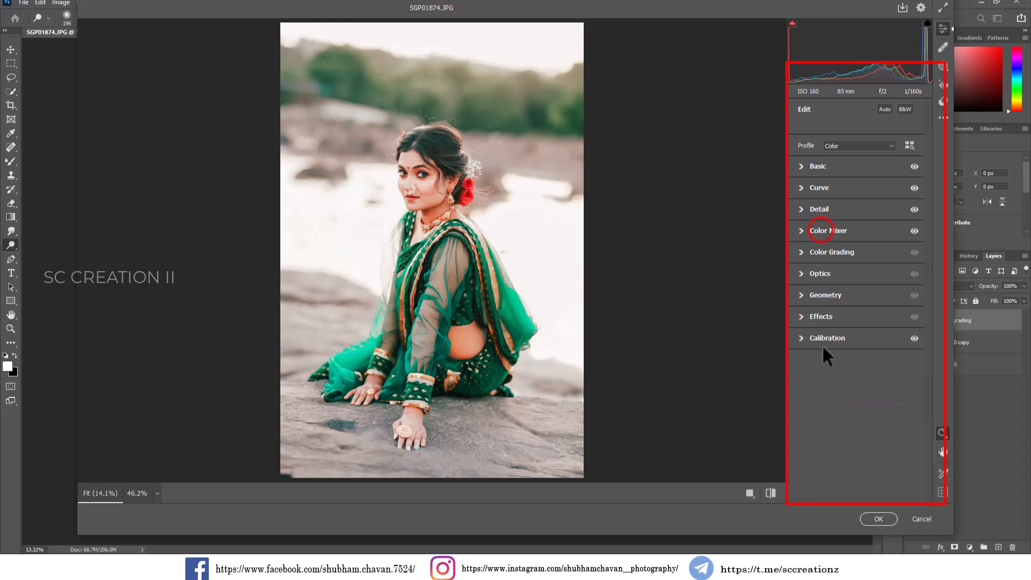
Add a vignette of -17 in the Effects settings and collapse them
click(821, 318)
drag(854, 363, 843, 362)
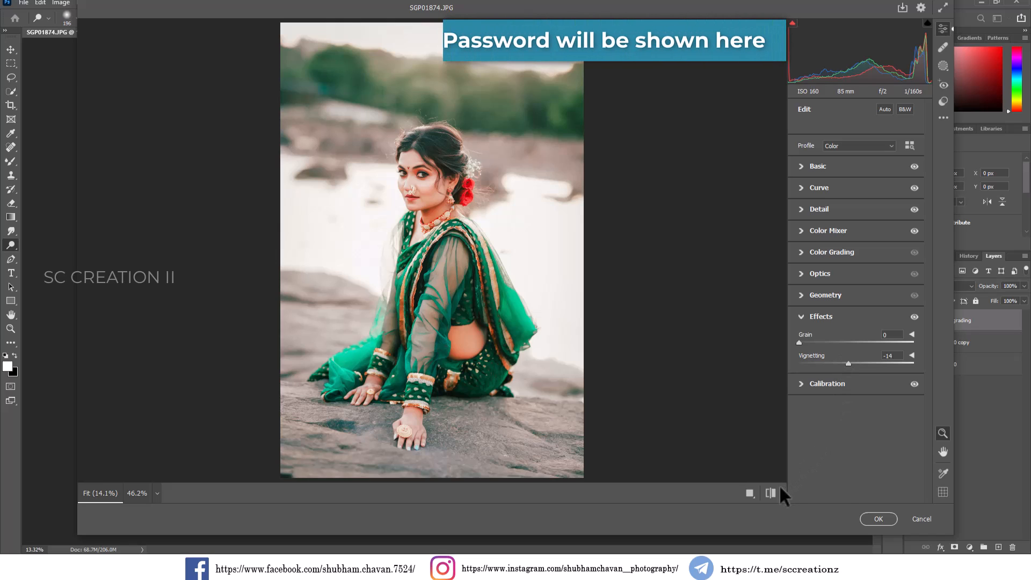
drag(849, 364, 845, 377)
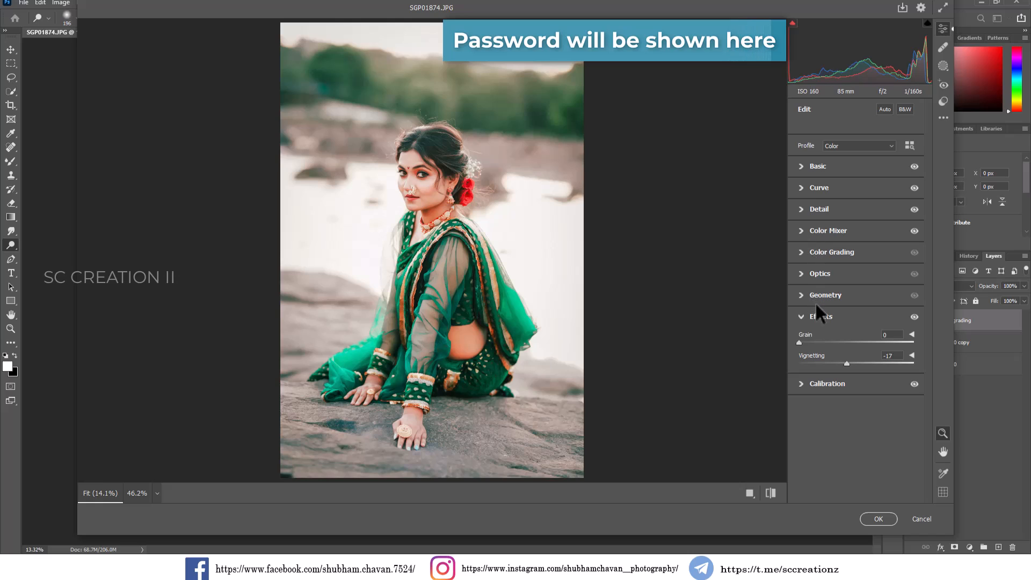
click(805, 316)
Raise the Basic contrast to +25 and compare the face and full portrait in a side-by-side before/after view
click(805, 164)
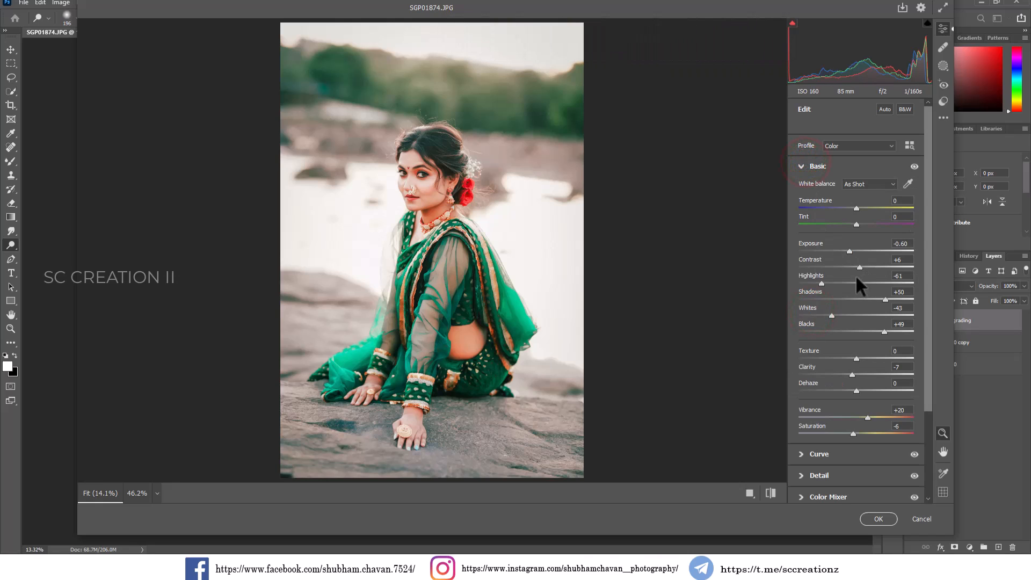
mouse_move(860, 265)
mouse_down()
mouse_move(845, 266)
mouse_move(868, 265)
mouse_up()
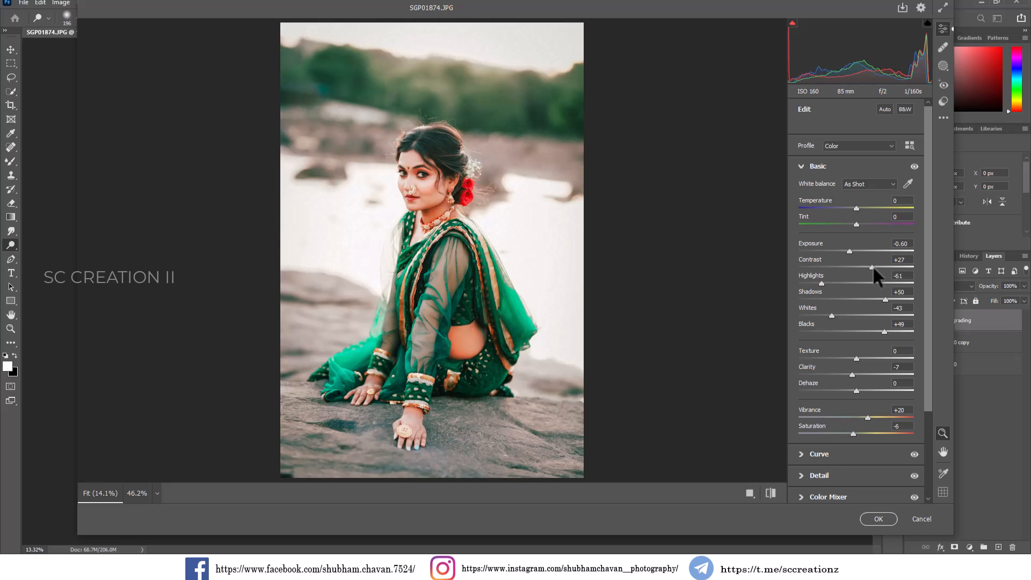
click(750, 493)
click(604, 180)
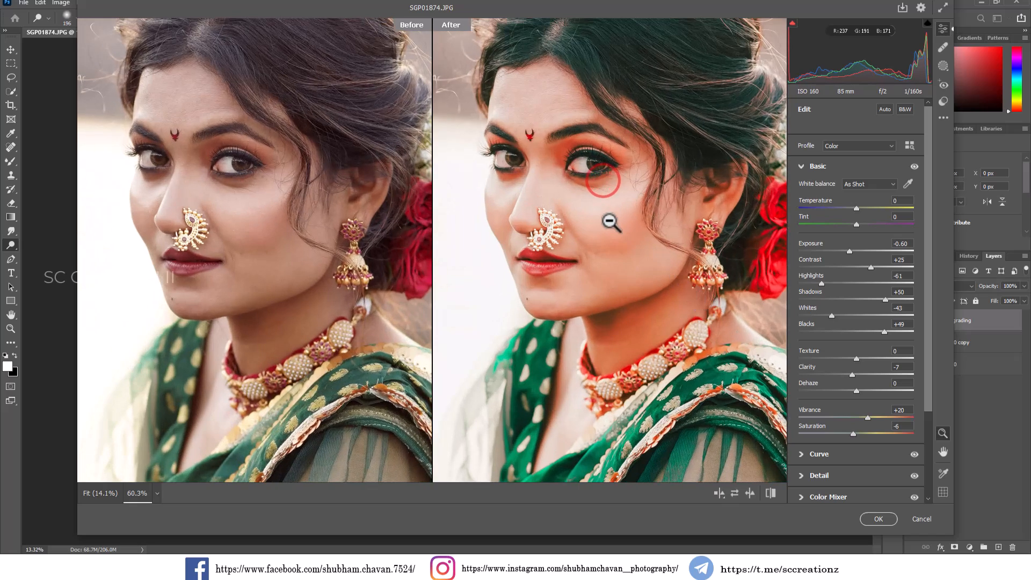
click(610, 221)
click(645, 252)
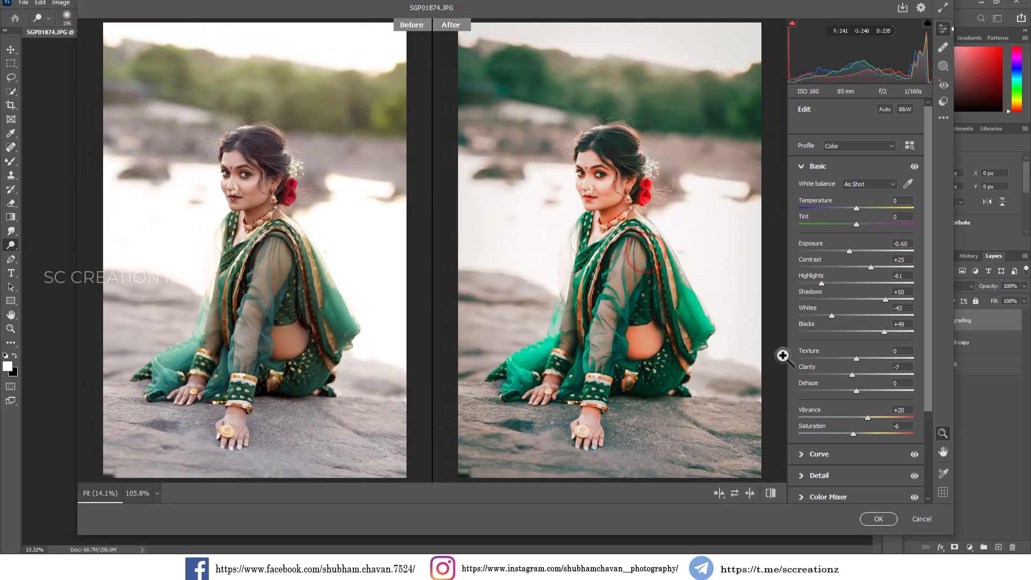
Reduce the Reds saturation to about -24, undo the last slider change, and apply the Camera Raw edits to the layer
click(825, 474)
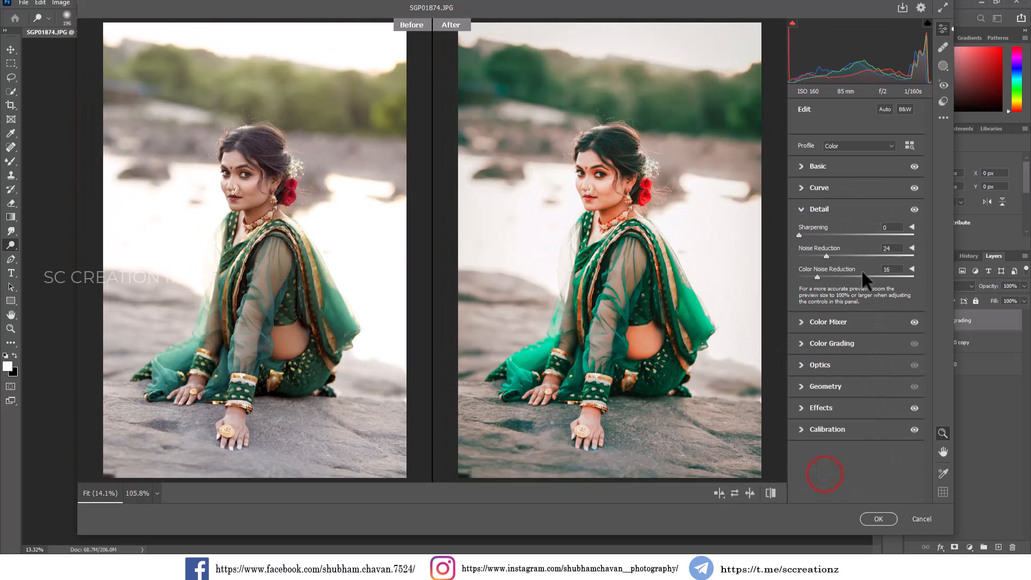
click(829, 337)
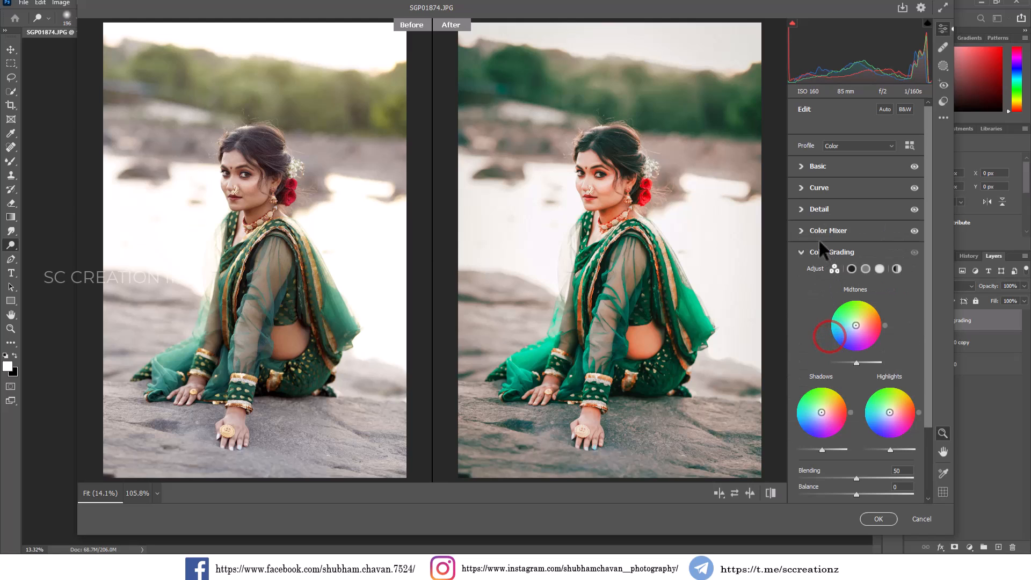
click(817, 235)
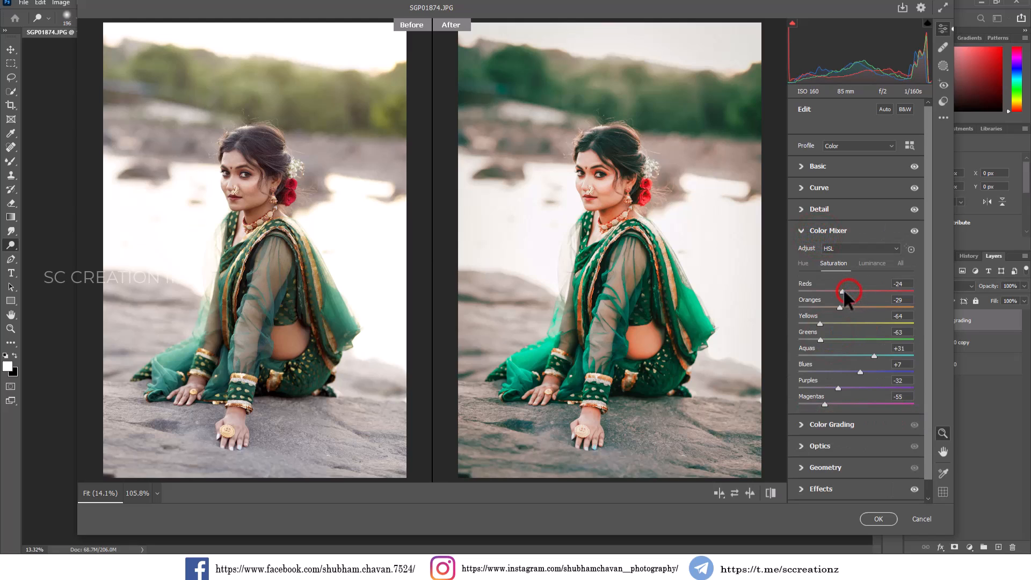
mouse_move(845, 291)
mouse_down()
mouse_move(855, 306)
mouse_move(843, 307)
mouse_up()
key(ctrl+z)
click(878, 518)
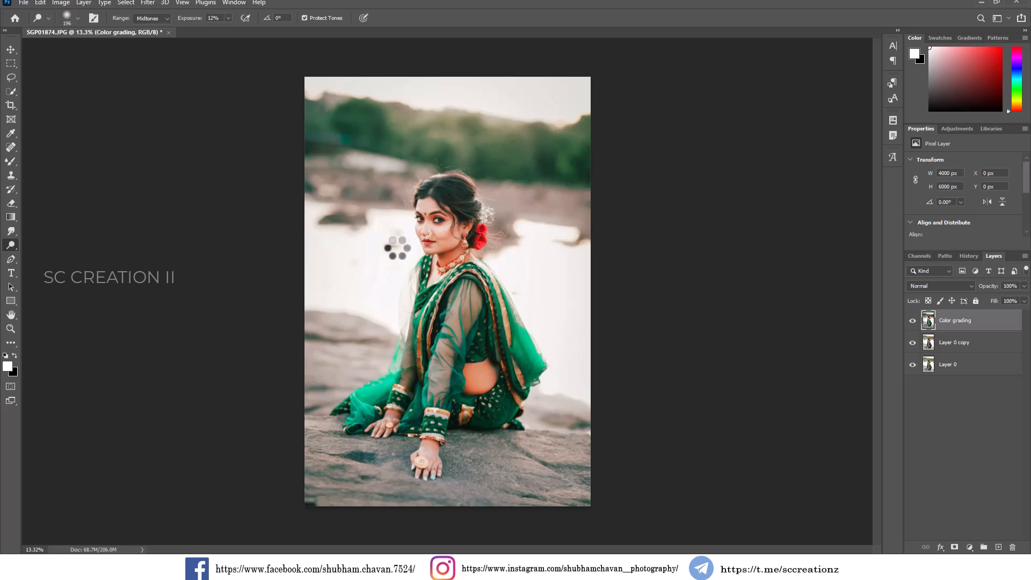
Toggle the visibility of the Color grading layer to compare the portrait before and after grading
click(913, 321)
click(913, 321)
click(913, 321)
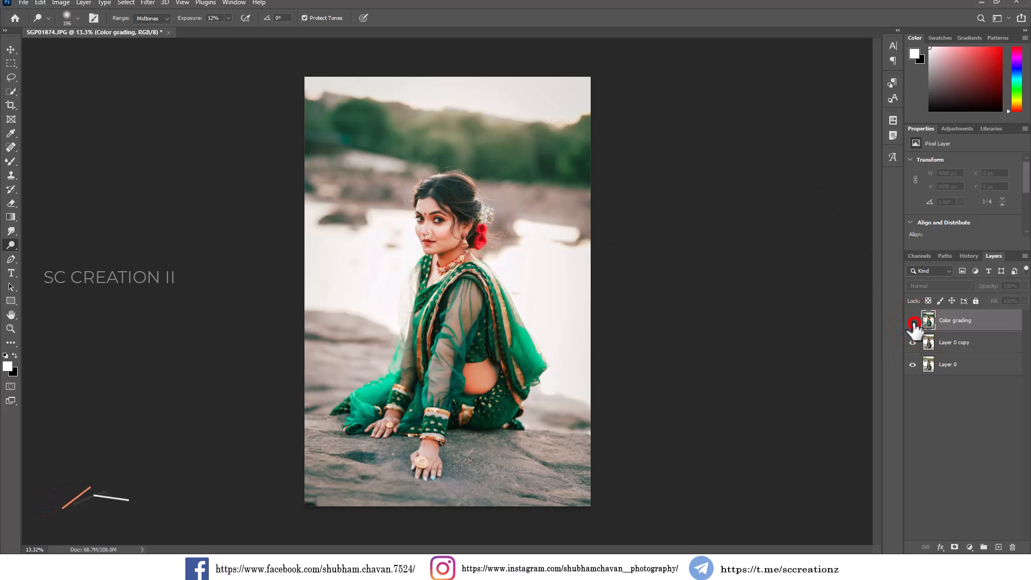
click(913, 321)
click(913, 321)
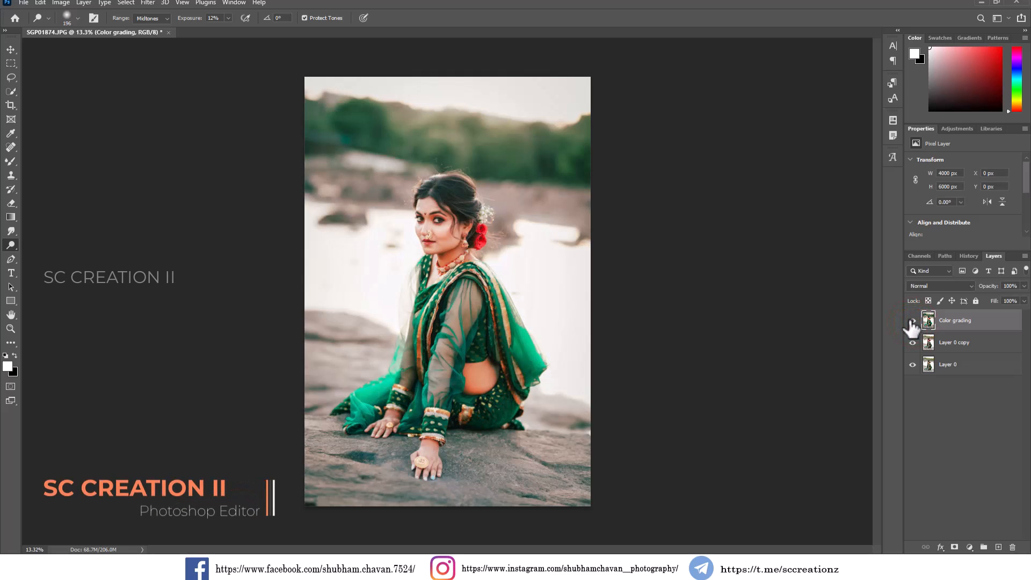
Copy the orange light flare image from the SC (26) document into the portrait as a layer over the upper background
key(v)
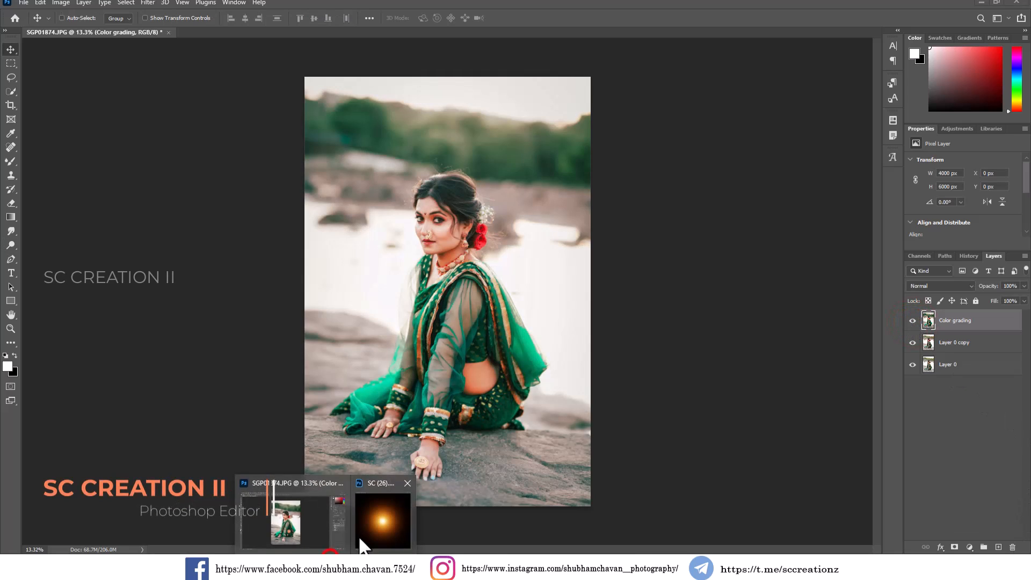
click(369, 518)
drag(537, 172, 535, 115)
click(503, 44)
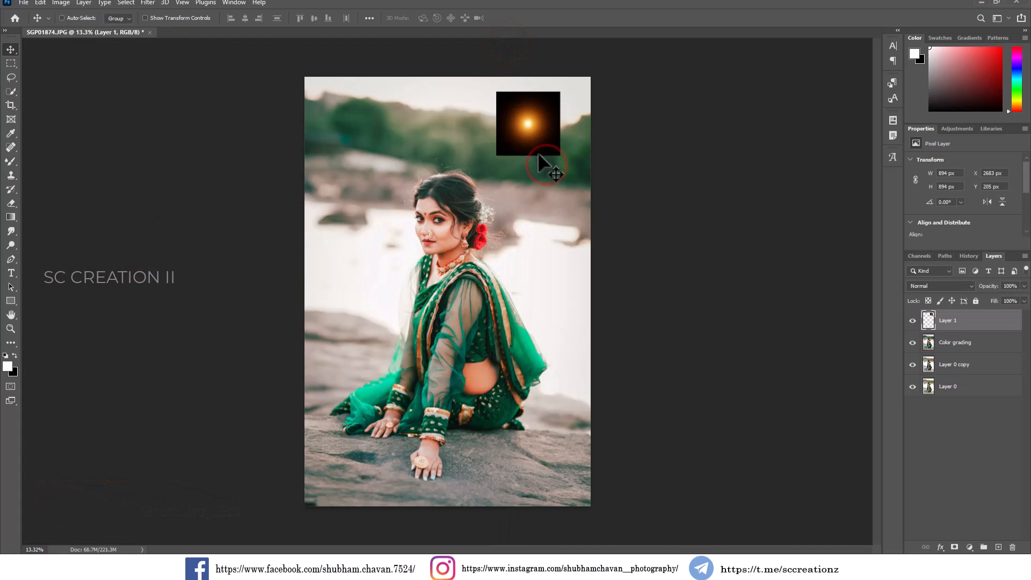
Enlarge the flare layer to about 2372 px square and set its blend mode to Screen
key(ctrl+t)
drag(564, 157, 617, 197)
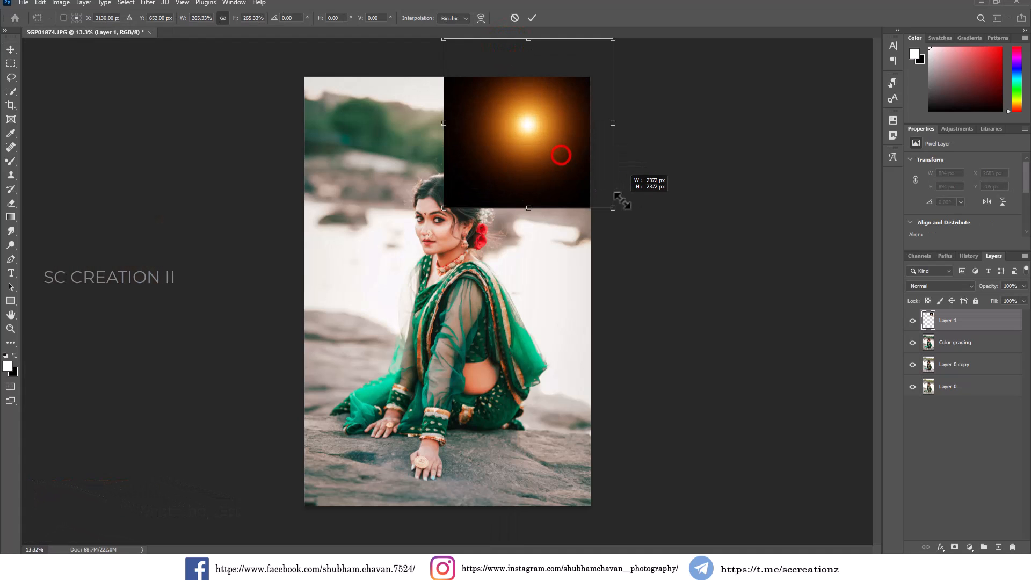
double_click(564, 173)
click(942, 285)
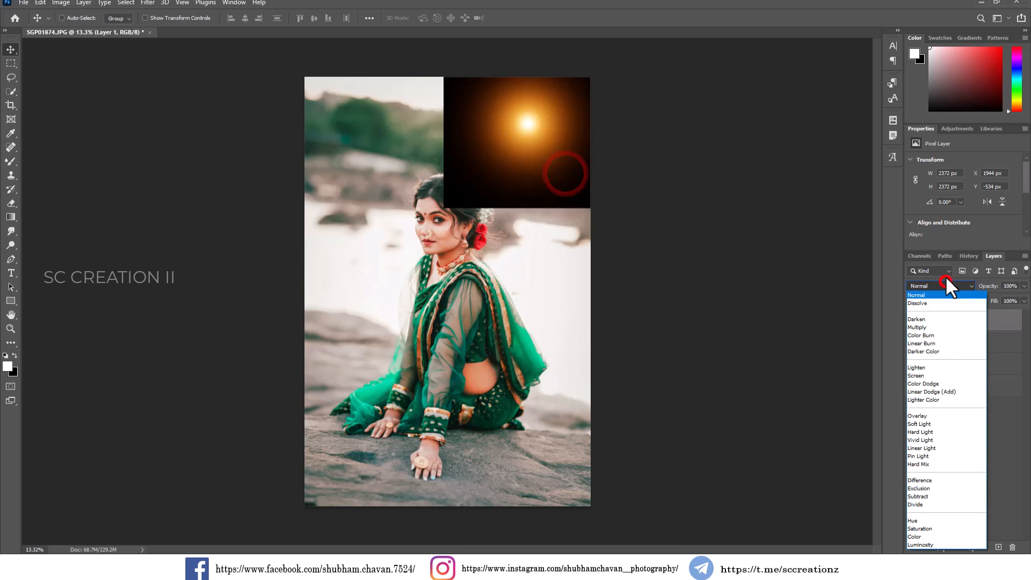
click(929, 375)
Shift the flare toward the photo's upper-right edge above the trees and enlarge it to about 3324 px square
drag(584, 159, 607, 148)
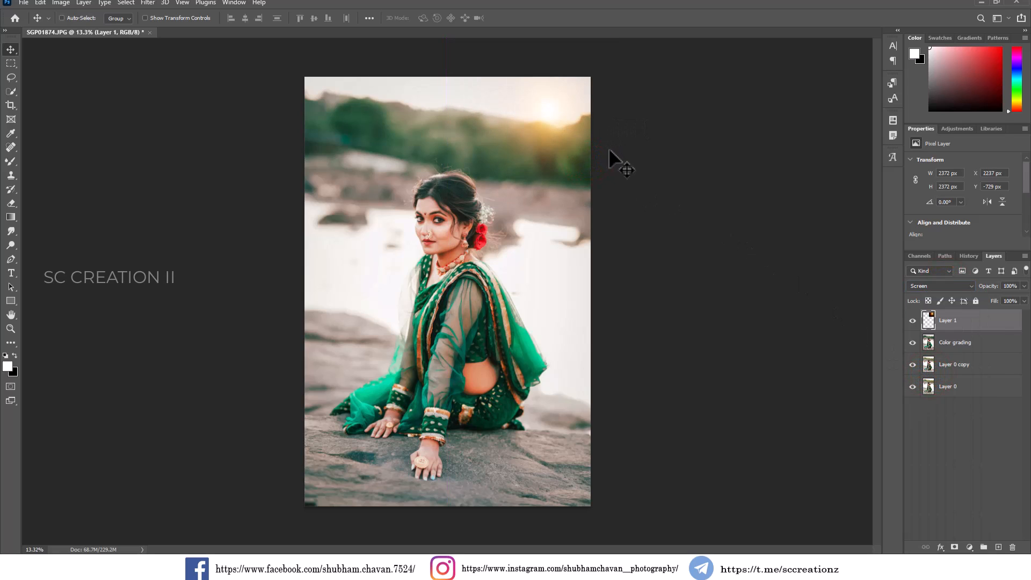
key(ctrl+t)
drag(634, 194, 667, 227)
double_click(612, 185)
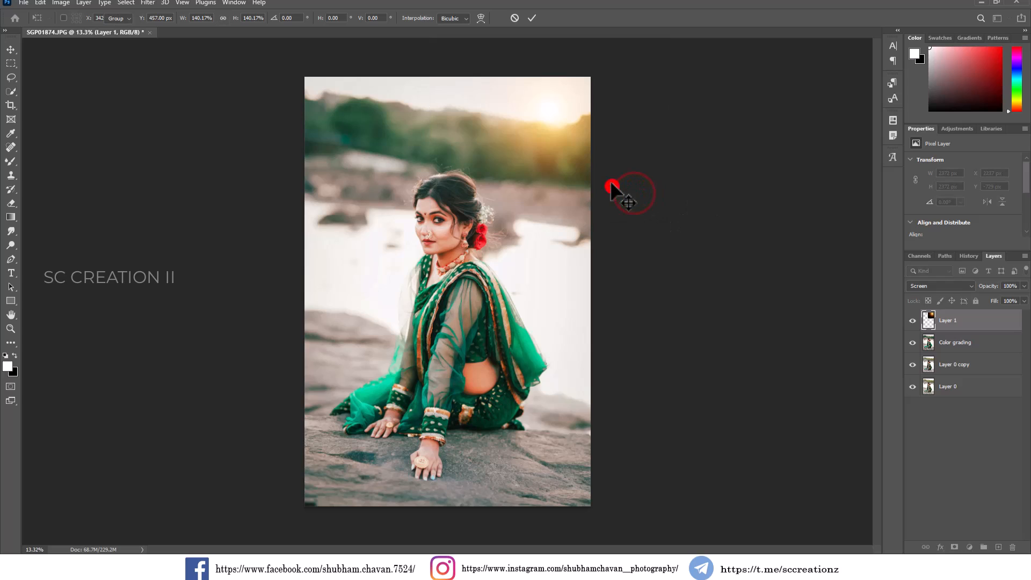
drag(612, 187, 611, 173)
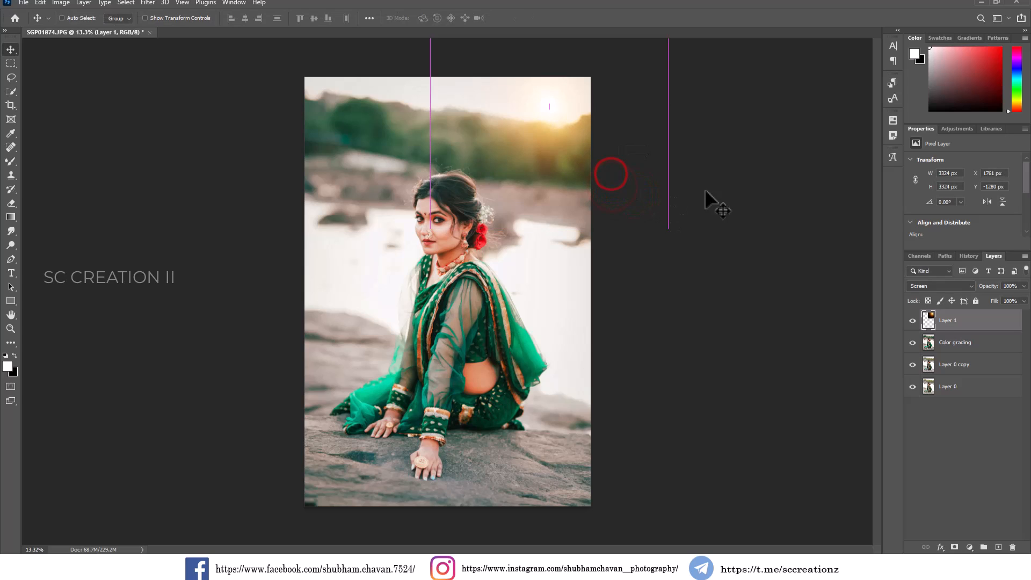
Reduce the flare layer's opacity to 40% and toggle its visibility to compare the portrait with and without the glow
click(1024, 286)
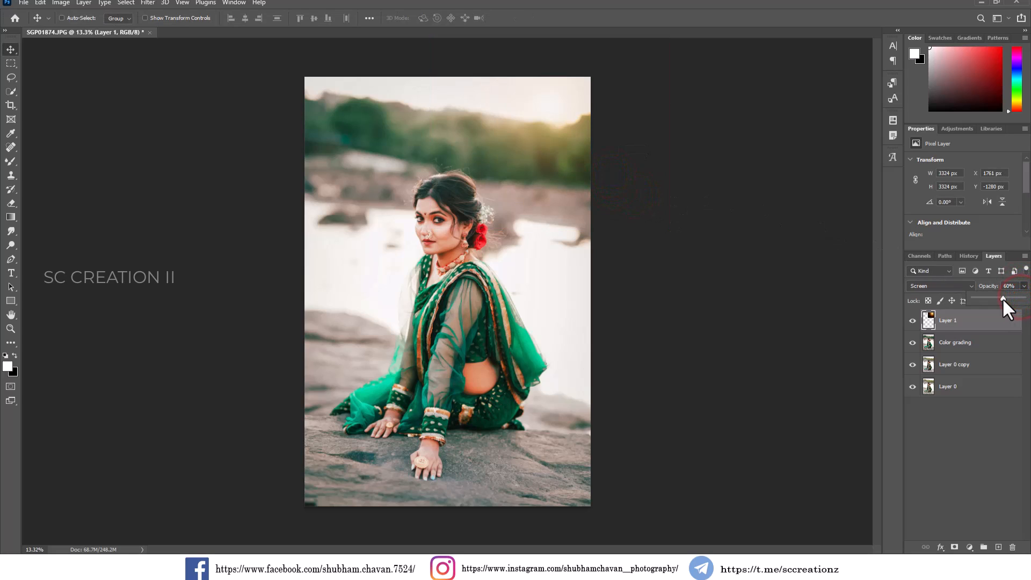
drag(999, 299, 997, 298)
click(913, 321)
click(913, 321)
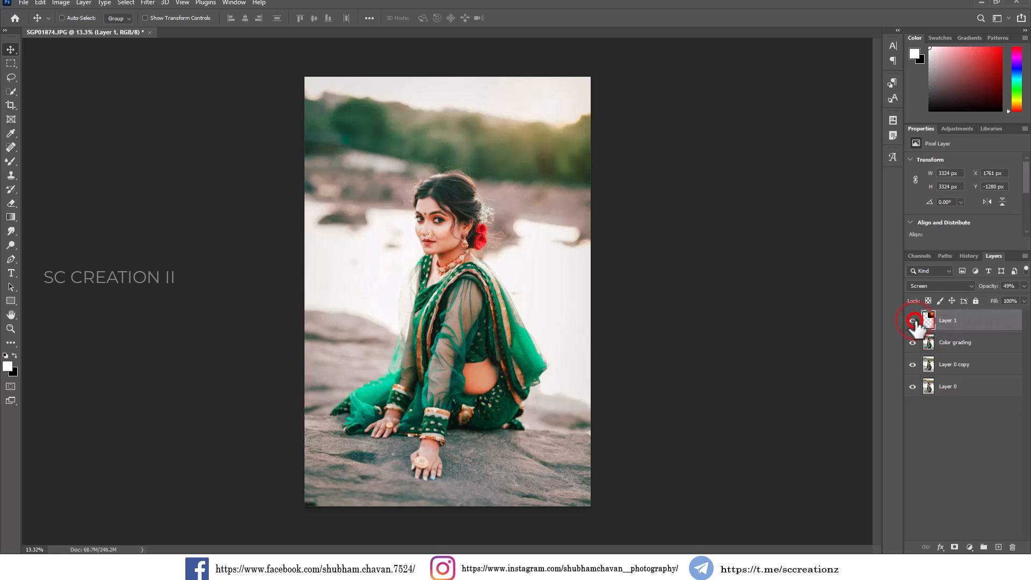
click(913, 321)
click(913, 321)
click(1026, 285)
drag(993, 299, 992, 300)
click(912, 322)
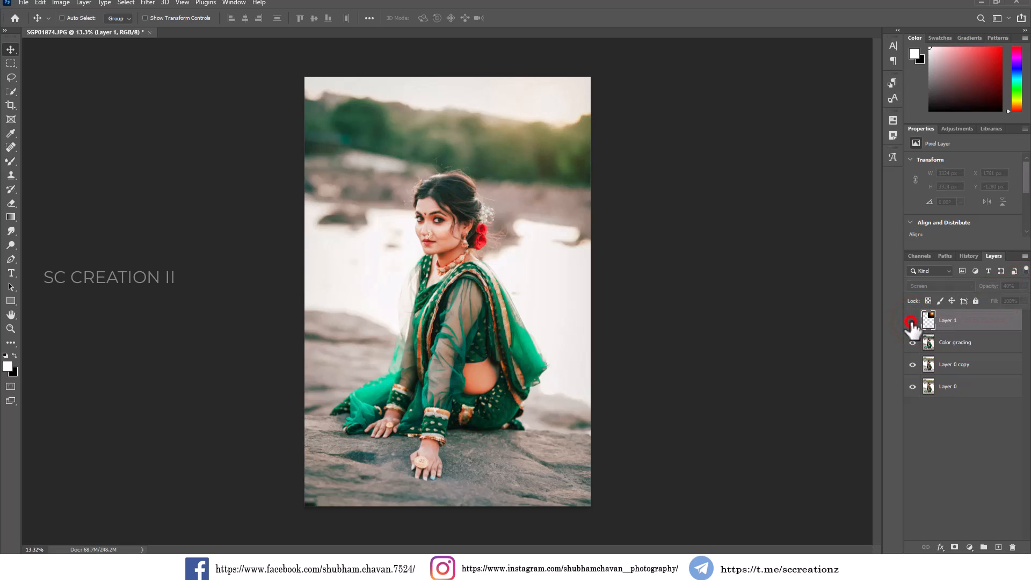
click(912, 321)
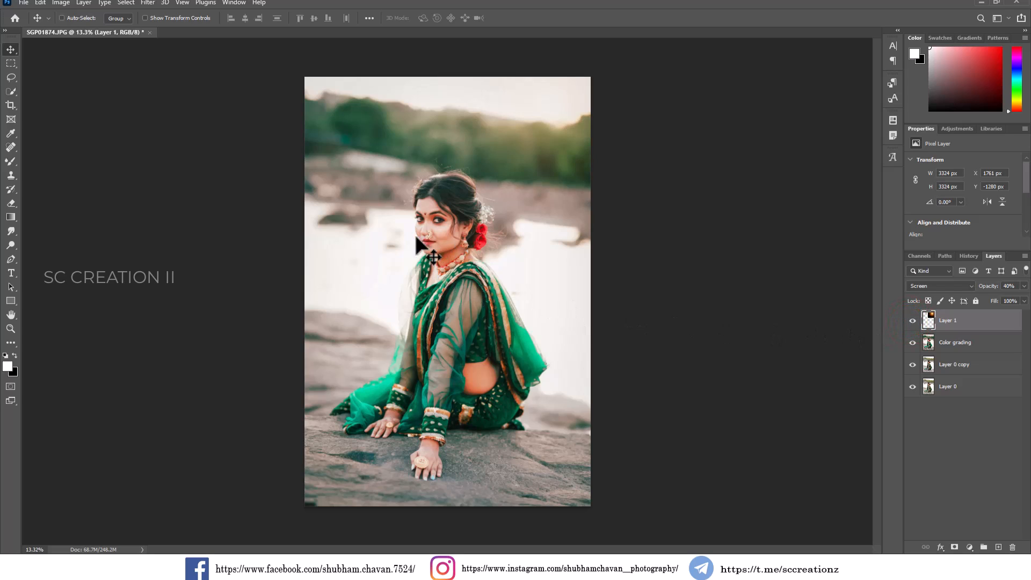
Add the woman's name in capitals as white 48 pt text on a new layer and move it onto the rock below her hand
click(998, 547)
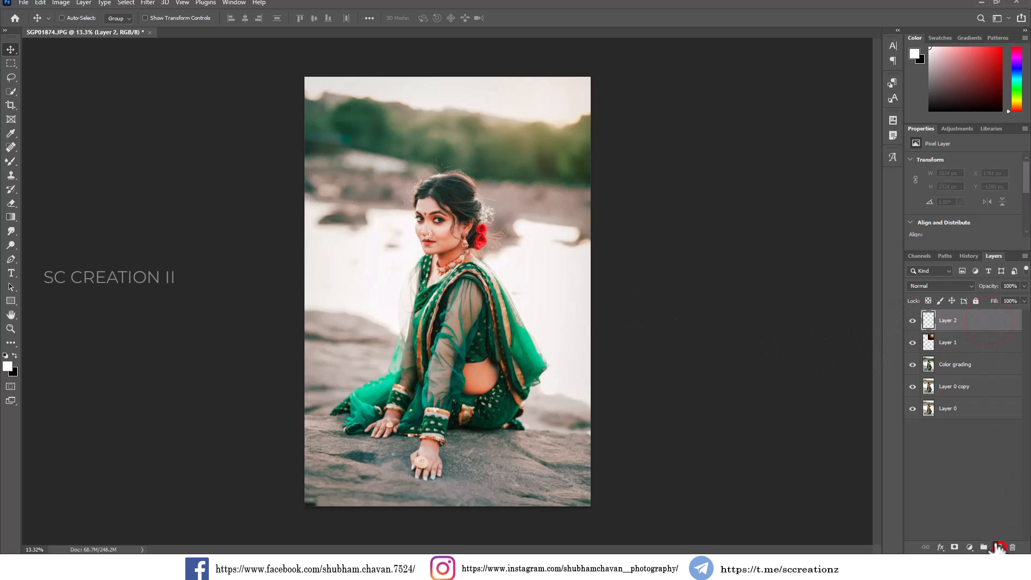
click(13, 272)
click(53, 275)
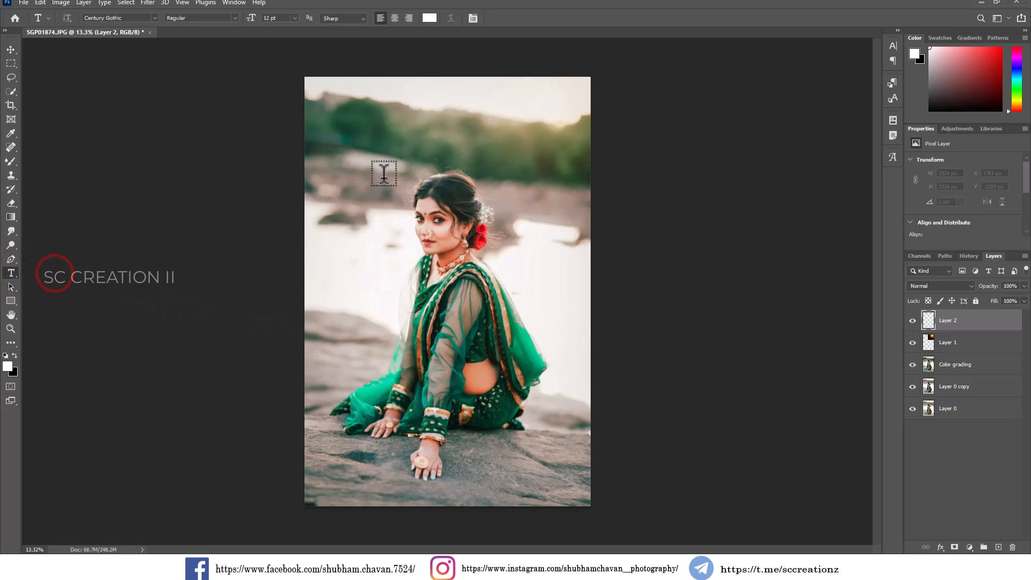
click(385, 126)
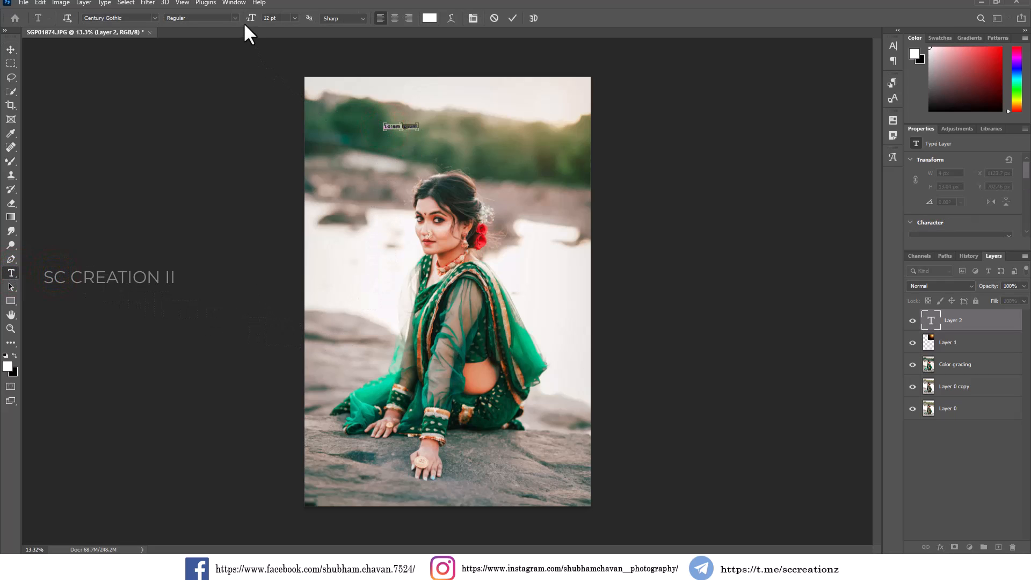
click(295, 18)
click(280, 141)
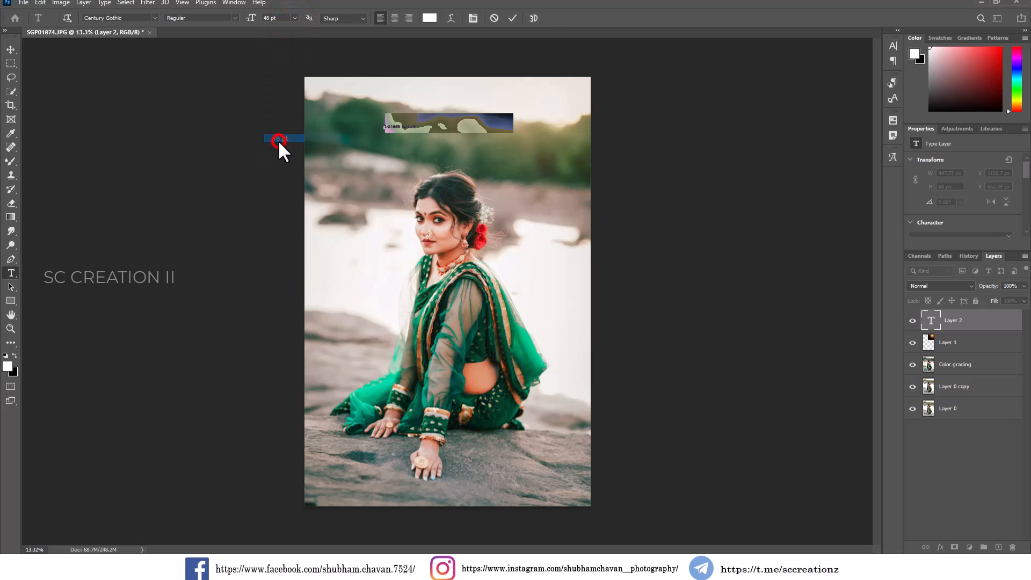
text(P)
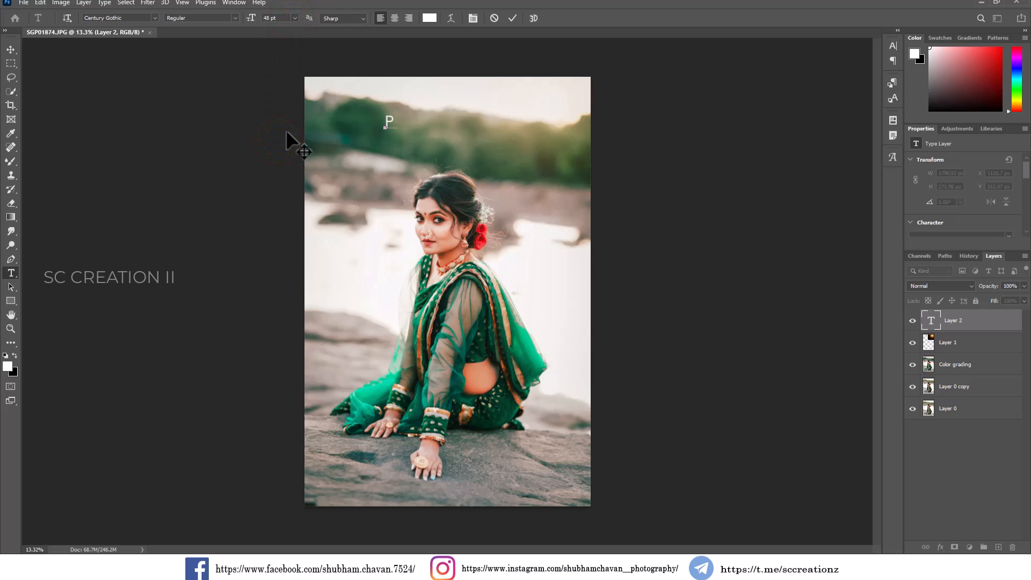
text(RATIBHA)
drag(438, 170, 479, 446)
drag(479, 487, 478, 493)
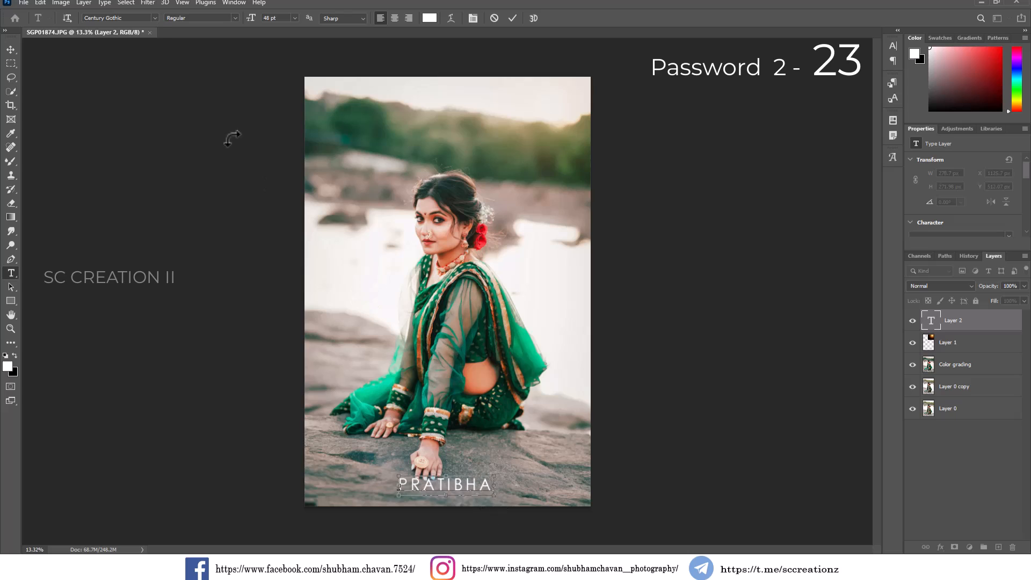
Try the Agraham font on the name text, browse the other fonts, and set it to Ginger Regular
key(ctrl+a)
click(154, 18)
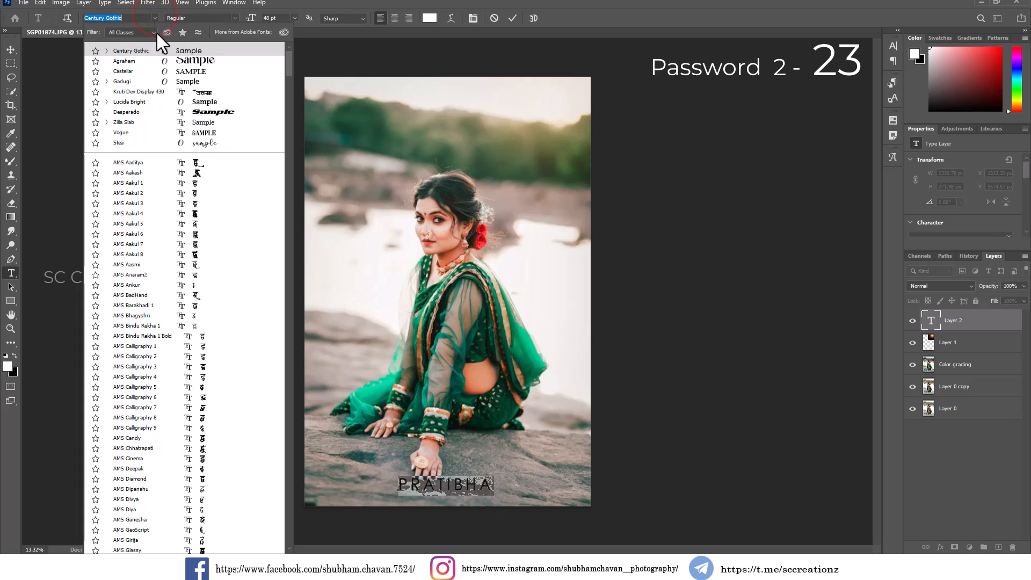
click(238, 62)
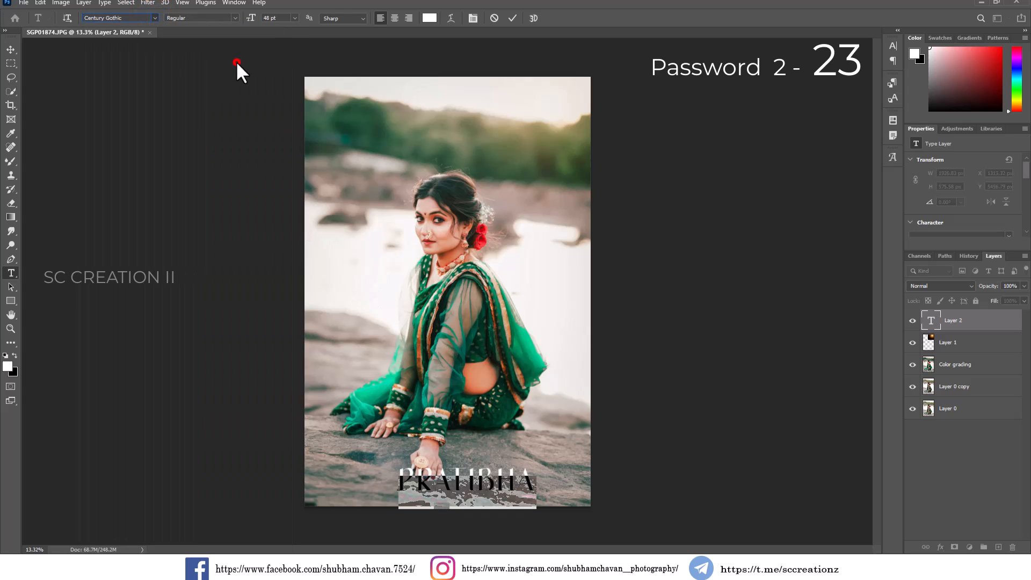
click(152, 17)
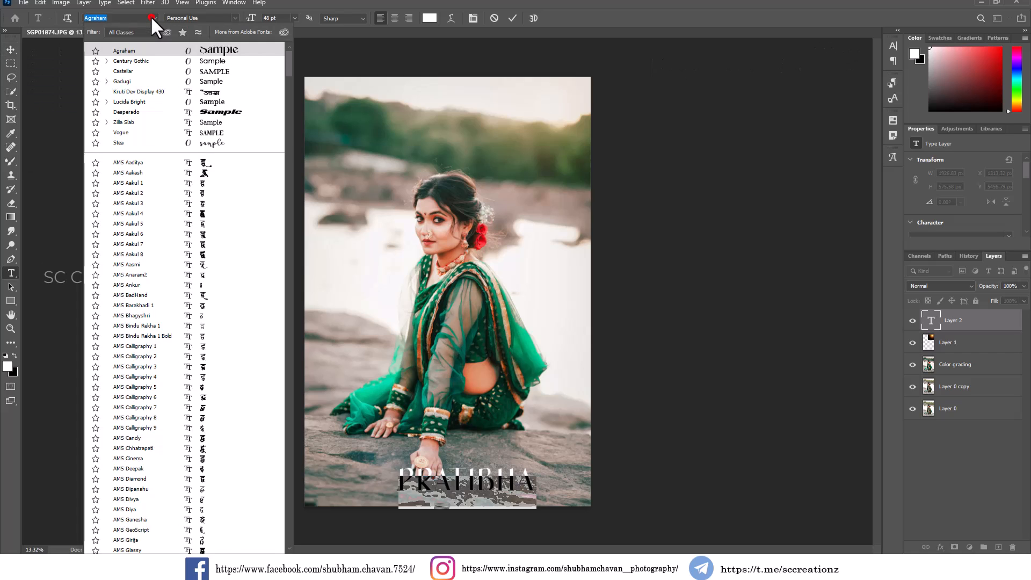
drag(290, 77, 294, 480)
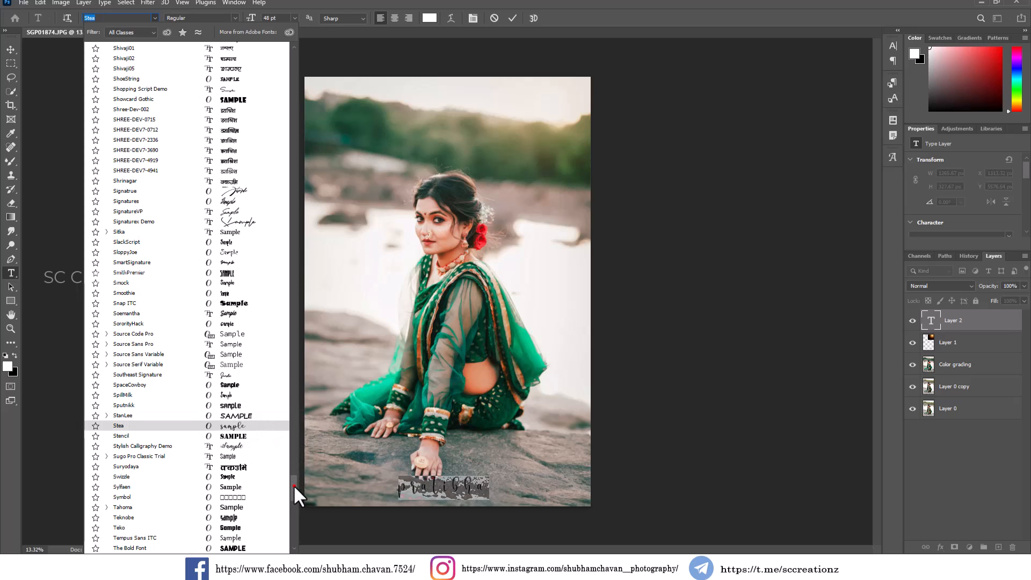
drag(293, 484, 286, 232)
scroll(289, 236, down, 10)
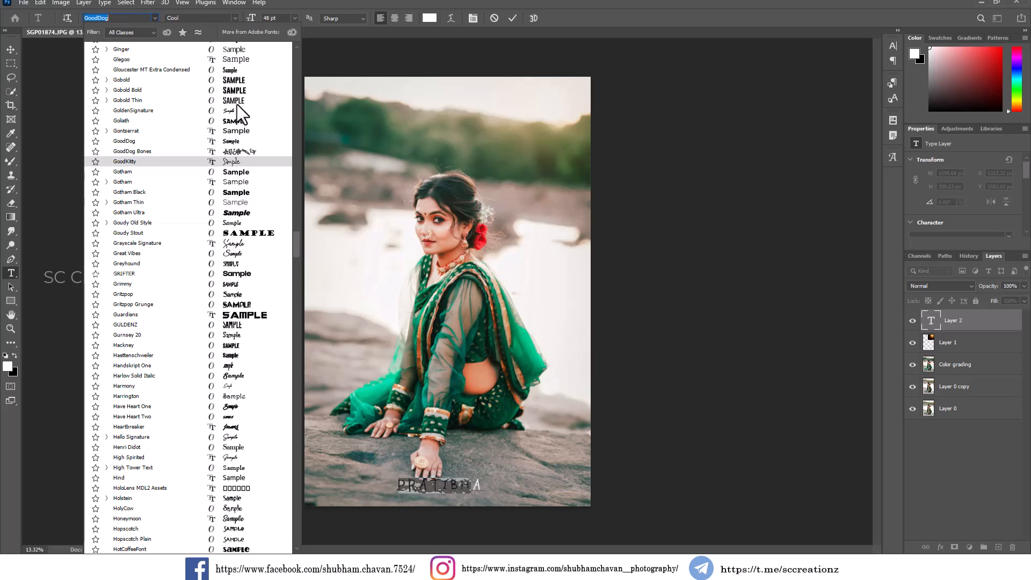
click(232, 51)
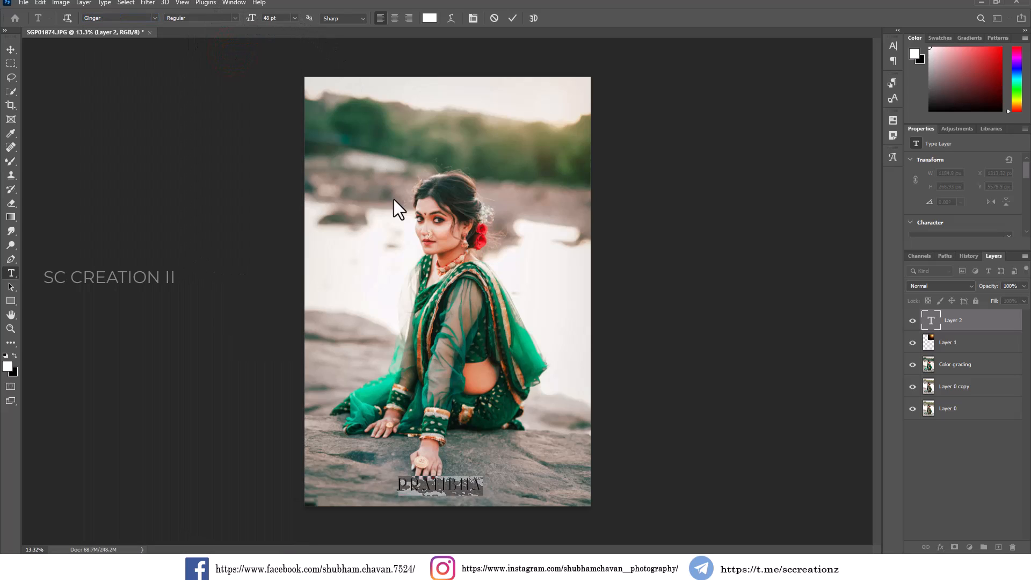
Set the name text's size to 60 pt and commit the text
click(442, 491)
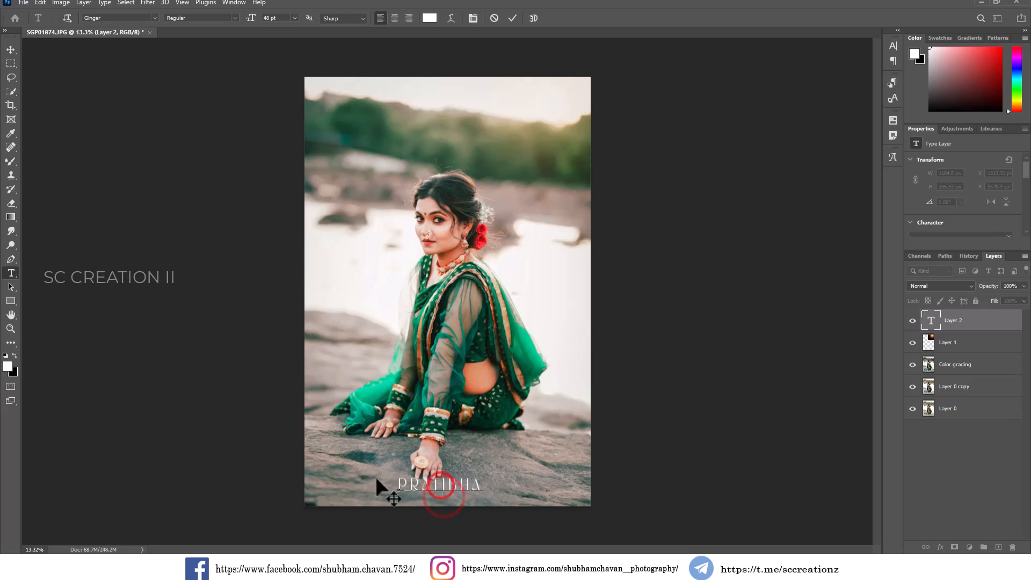
click(295, 18)
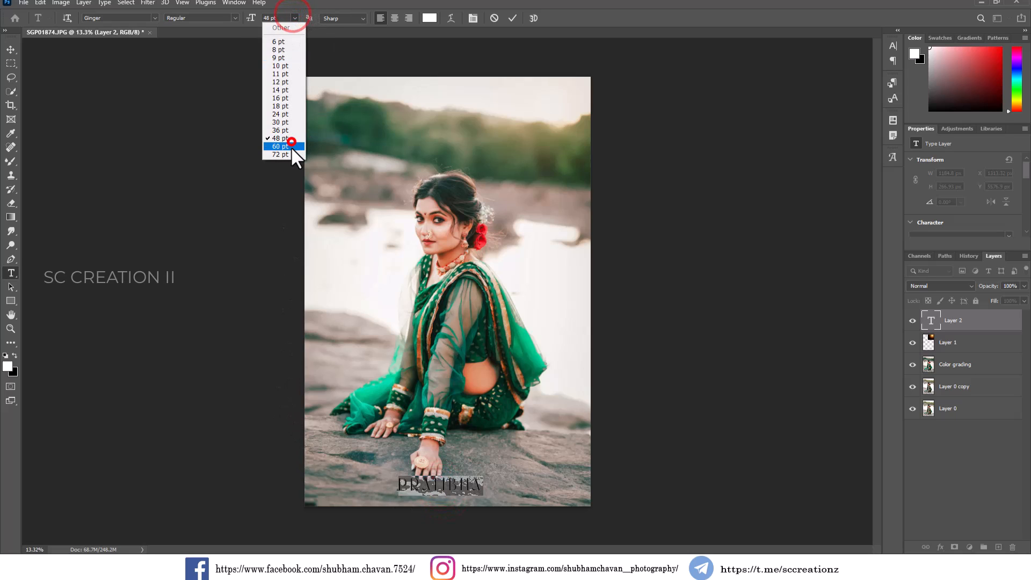
click(291, 142)
click(10, 49)
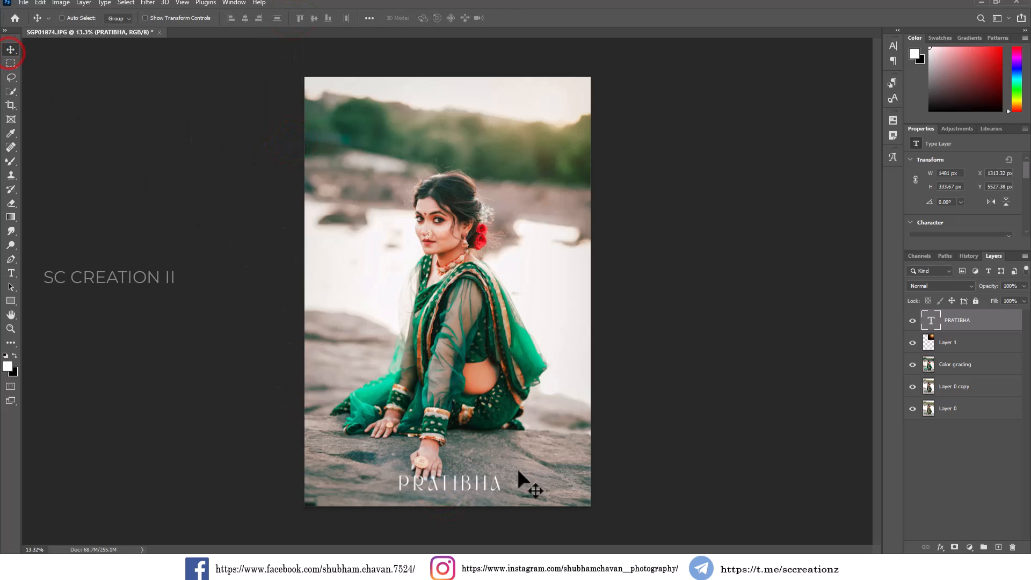
Move the name text onto the trees above the woman's head and scale it to about 1796 px wide
mouse_move(508, 477)
mouse_down()
mouse_move(495, 429)
mouse_move(494, 452)
mouse_move(516, 461)
mouse_up()
key(ctrl+t)
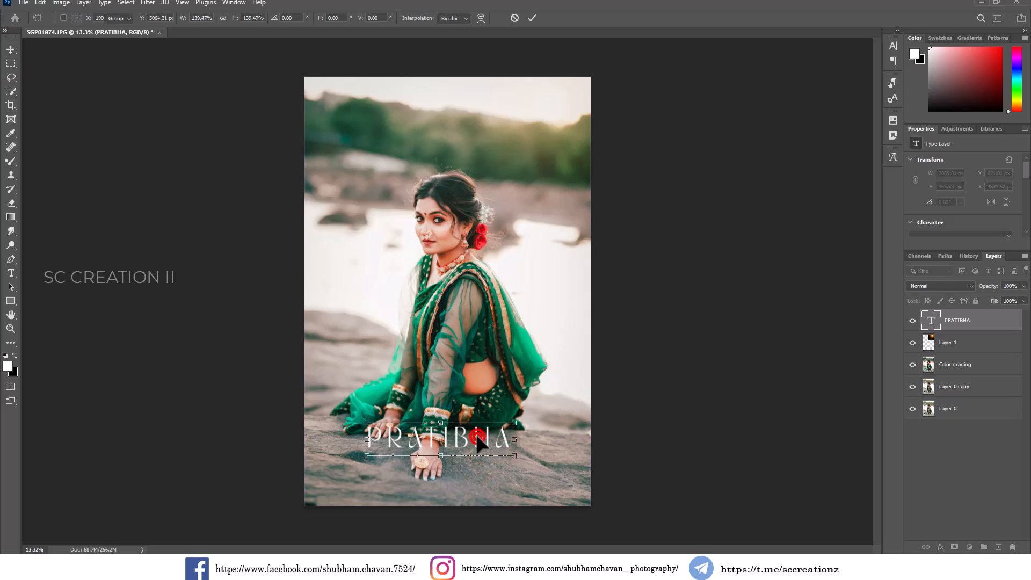
key(Return)
drag(475, 434, 486, 133)
key(ctrl+t)
key(Return)
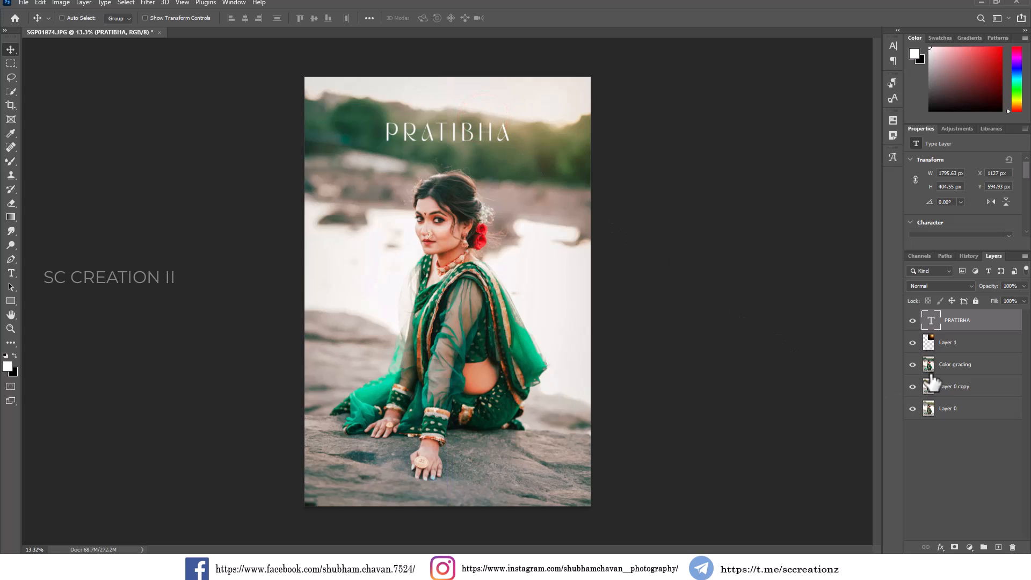
Place the name layer beneath the flare layer and enlarge the text to about 2132 px wide, centred above the woman
drag(987, 321, 990, 349)
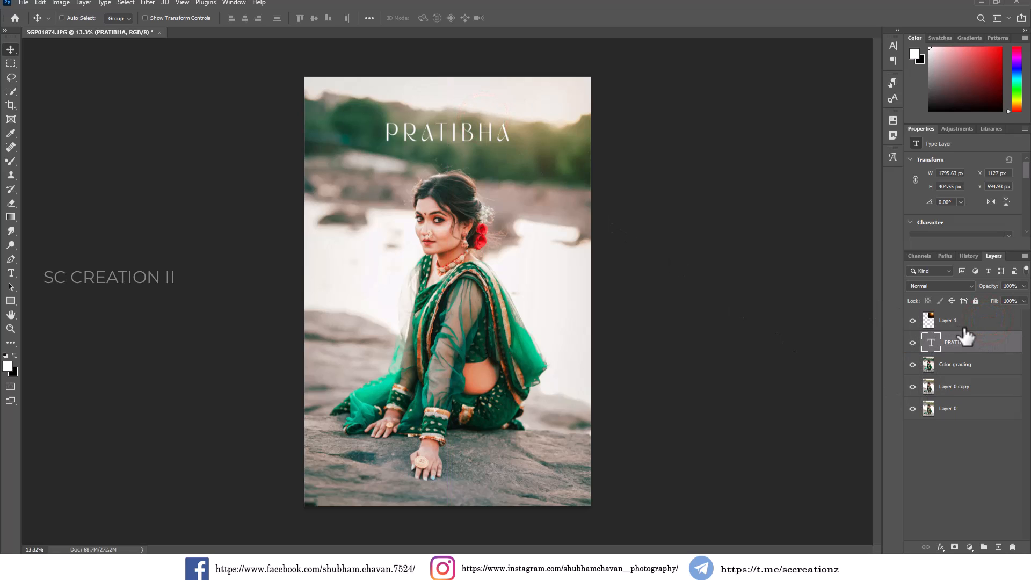
key(ctrl+t)
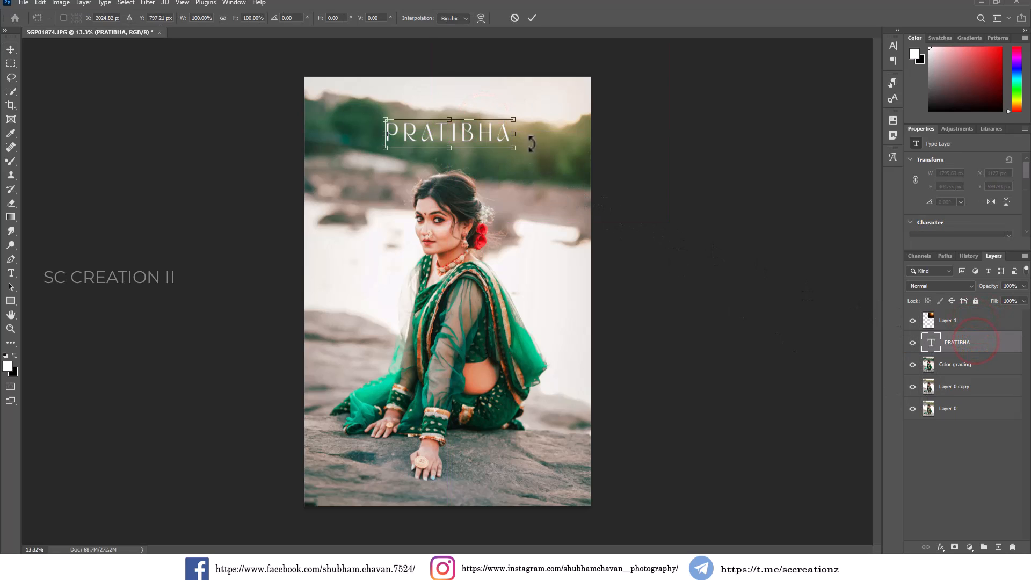
drag(514, 147, 526, 152)
double_click(491, 131)
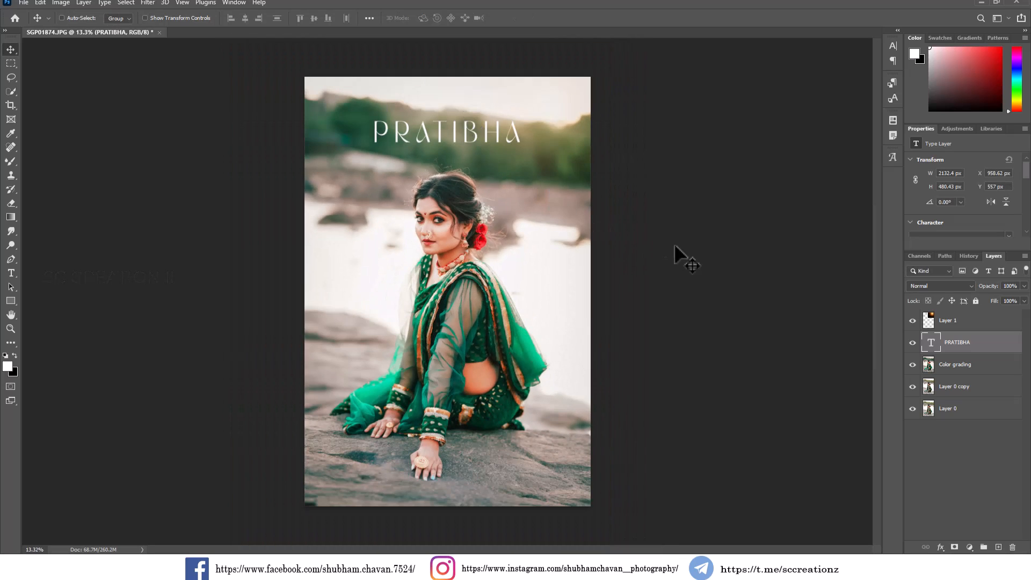
drag(494, 142, 495, 140)
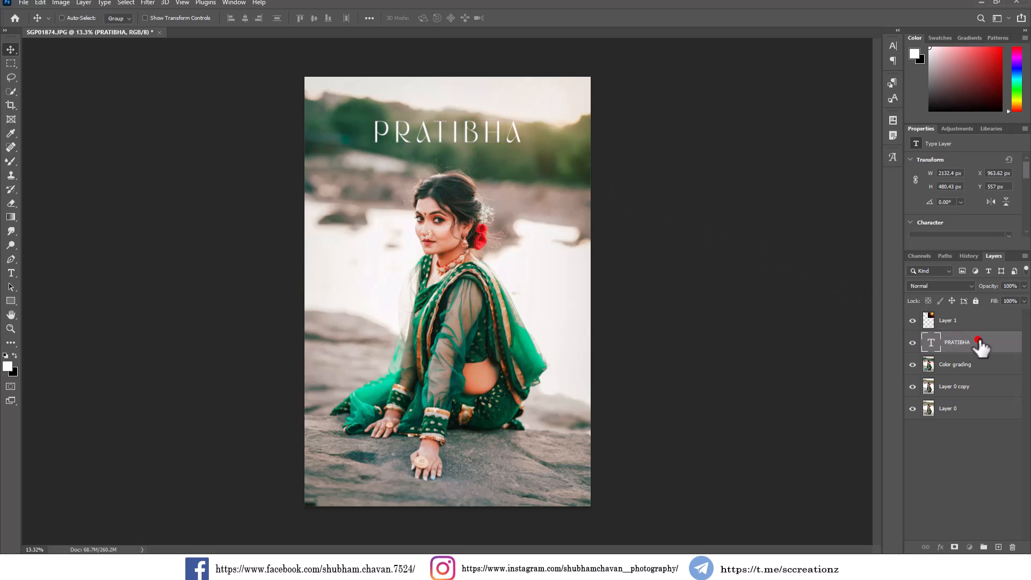
Reduce the name layer's opacity to 50% and check the finished portrait
click(1022, 286)
mouse_move(1014, 298)
mouse_down()
mouse_move(987, 296)
mouse_move(997, 297)
mouse_up()
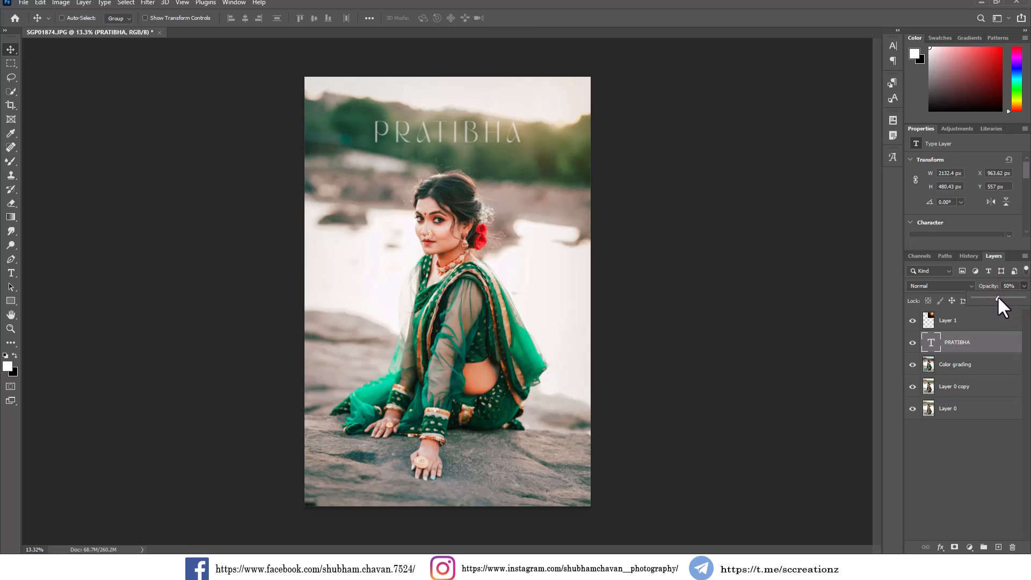
click(562, 161)
scroll(438, 139, up, 2)
scroll(435, 134, down, 2)
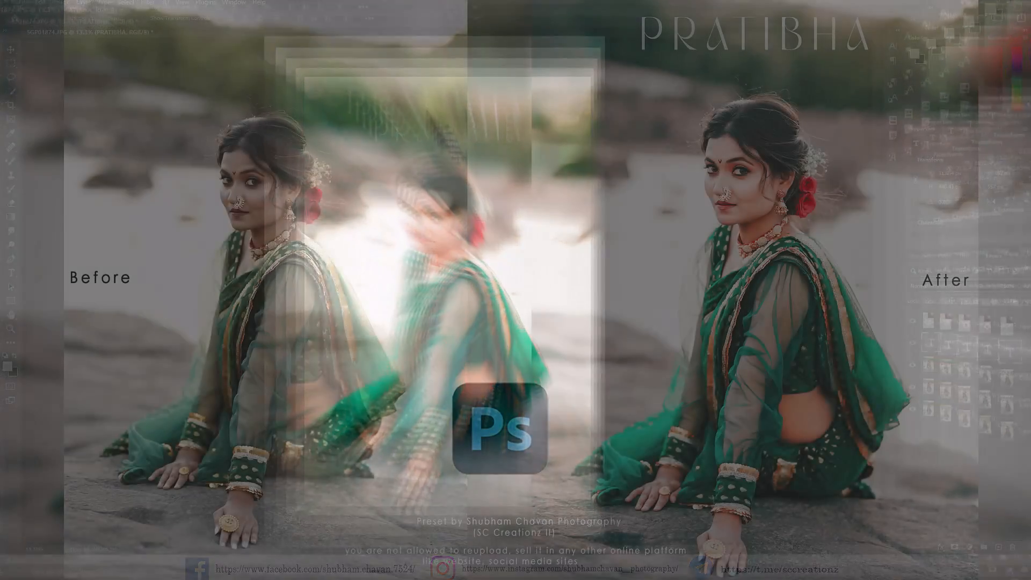